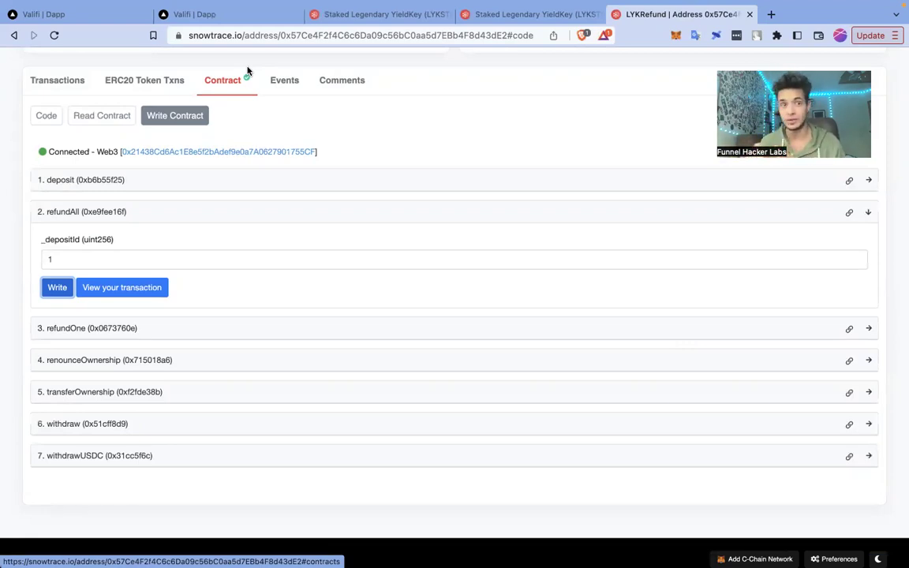
Look over the Valifi leaderboard and YK Marketplace pages, and return to the Staked Legendary YieldKey token page.
left_click(93, 15)
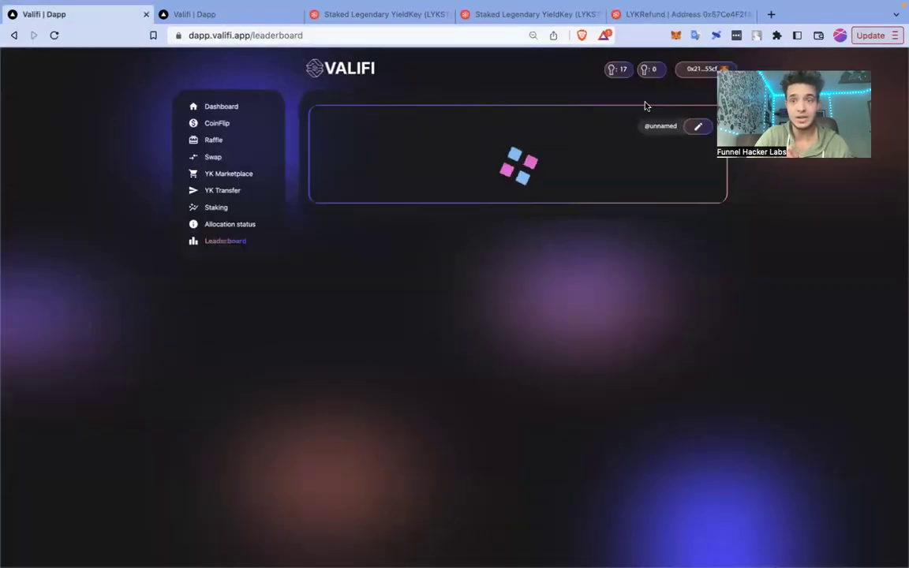
left_click(229, 16)
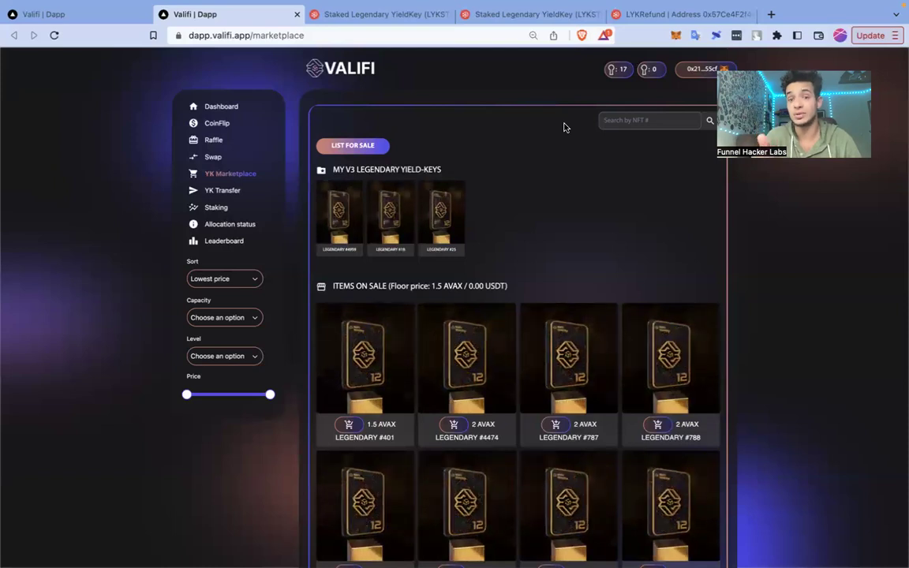
left_click(390, 15)
scroll(290, 221, "up", 3)
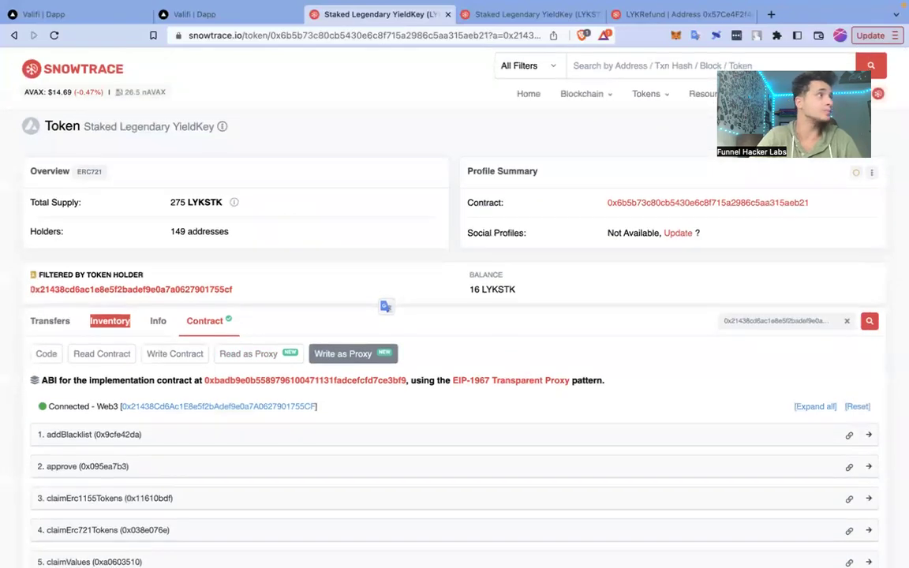
Open the Ledger ValiFi wallet account in the block explorer from MetaMask and place its page right after the Valifi pages.
left_click(675, 35)
left_click(584, 123)
left_click(667, 113)
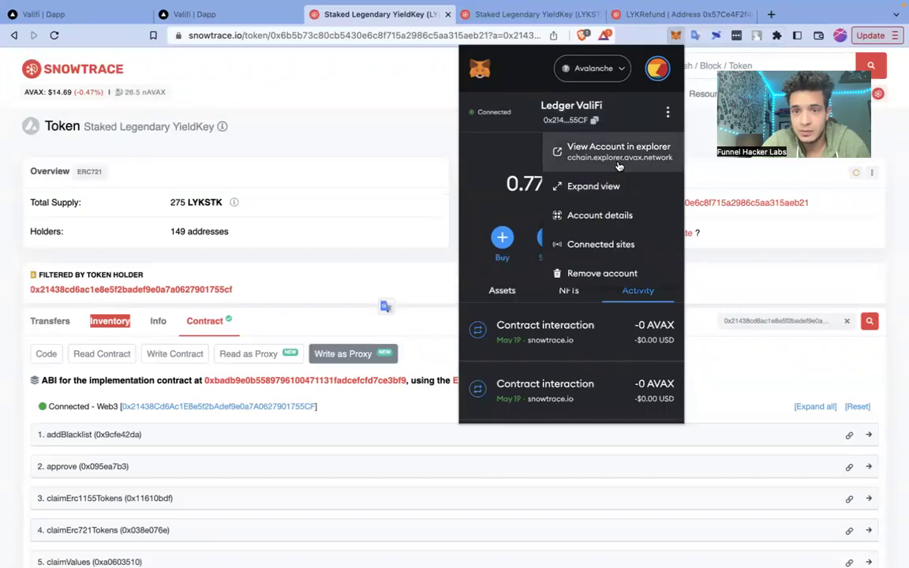
left_click(618, 152)
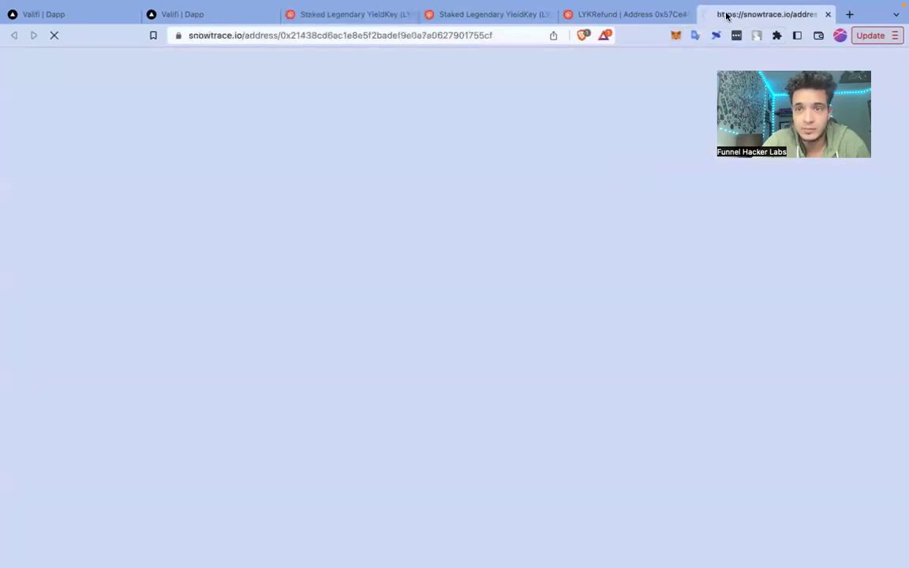
left_click_drag(317, 16, 304, 16)
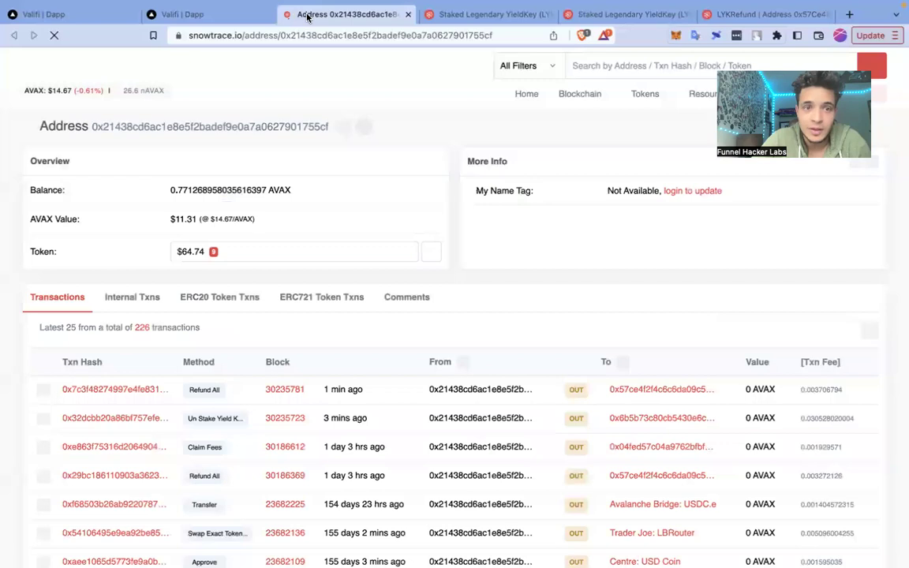
Open the Staked Legendary YieldKey (LYKSTK) token page from the address's token holdings.
left_click(348, 255)
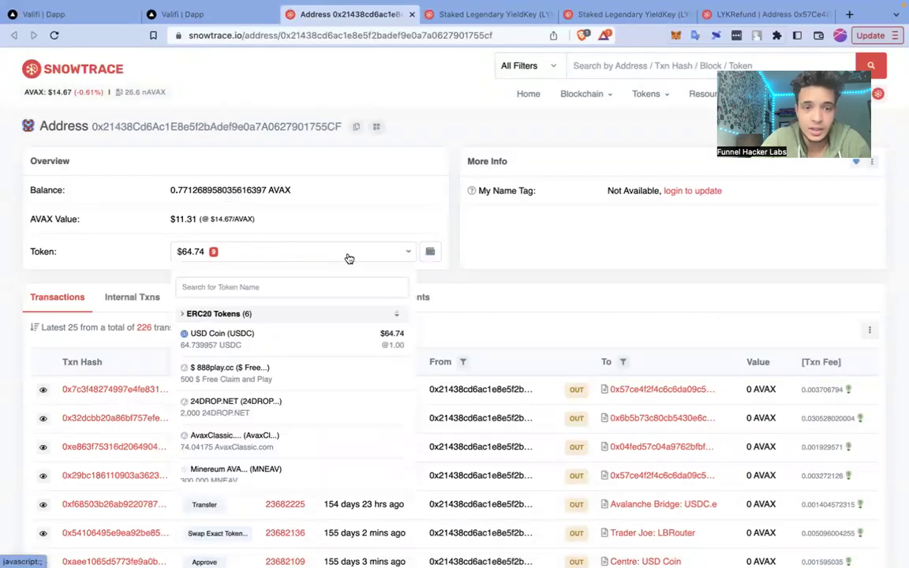
scroll(303, 411, "down", 5)
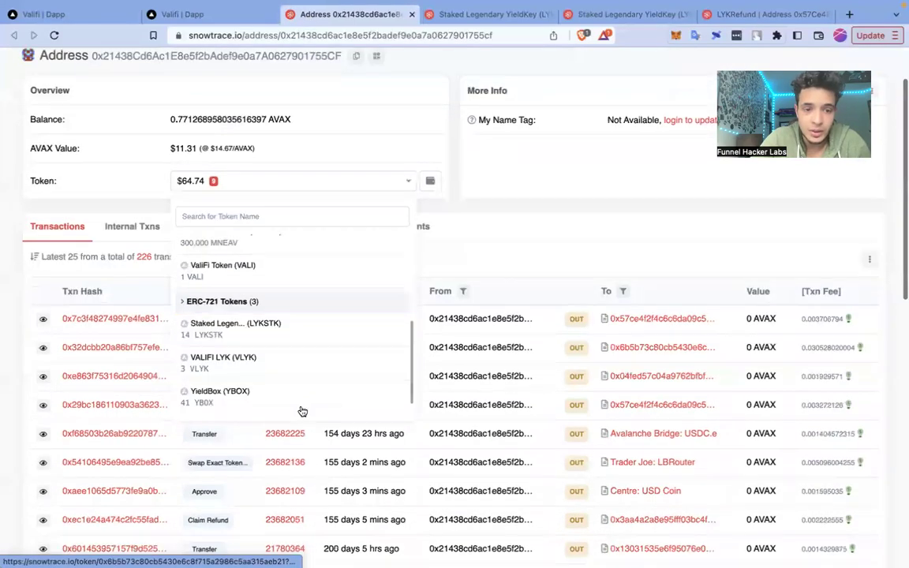
left_click(265, 343)
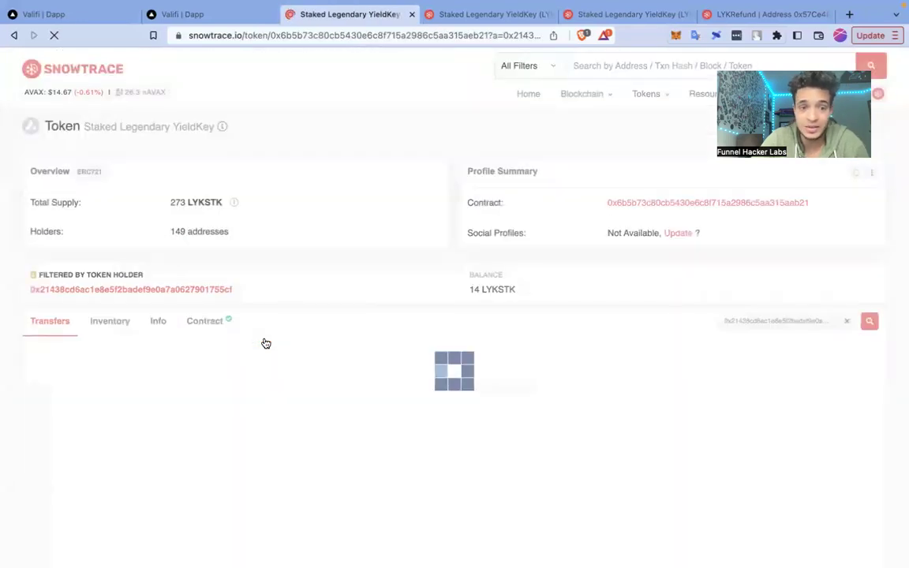
Show the token contract's Write as Proxy functions and connect the wallet to Web3, accepting the beta notice.
left_click(211, 323)
left_click(338, 355)
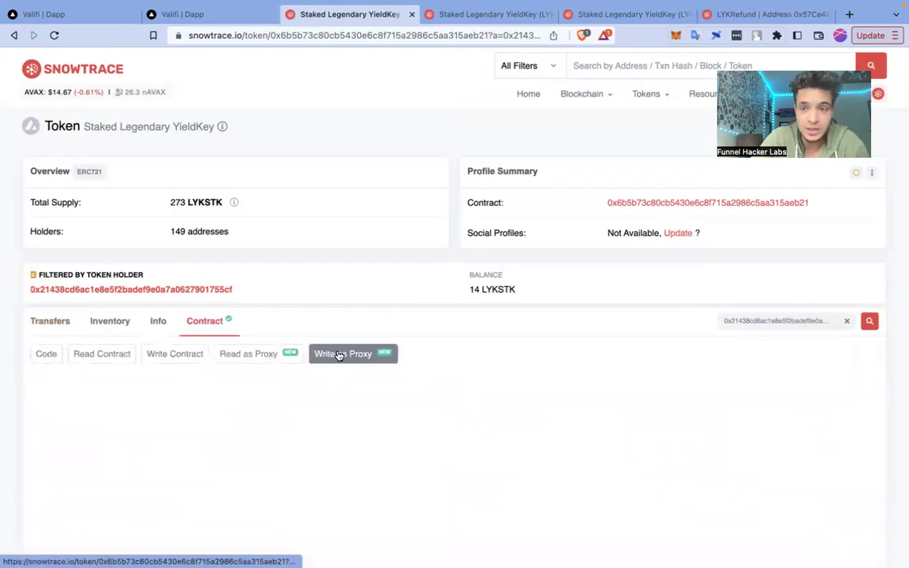
scroll(396, 257, "down", 8)
scroll(149, 300, "up", 5)
left_click(85, 172)
left_click(411, 131)
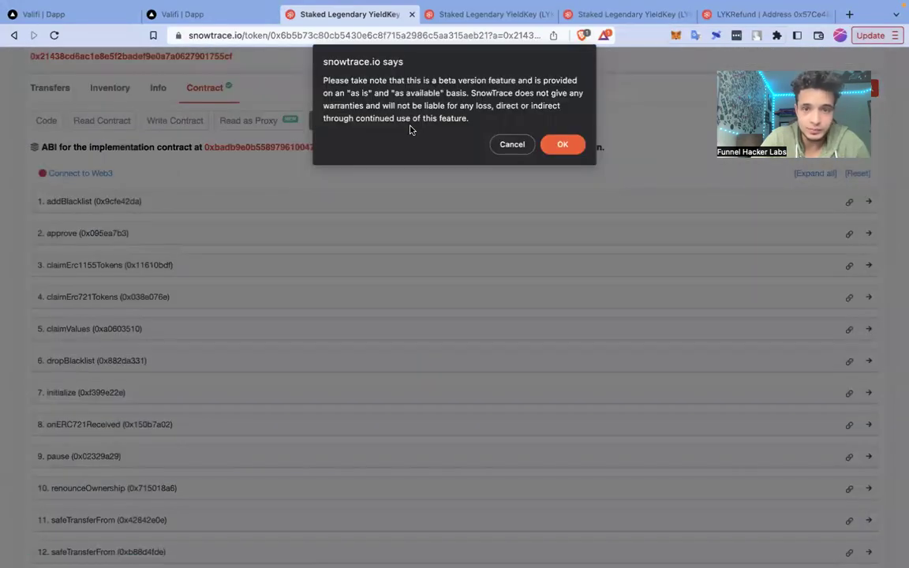
left_click(562, 144)
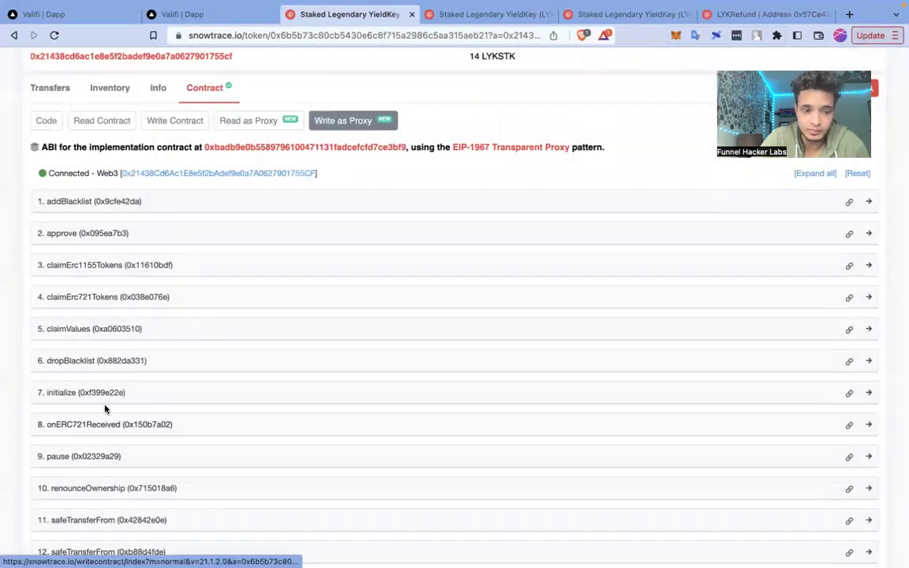
Expand the contract's unStakeYieldKey function to show its wallet and tokenIds parameters.
scroll(106, 407, "down", 5)
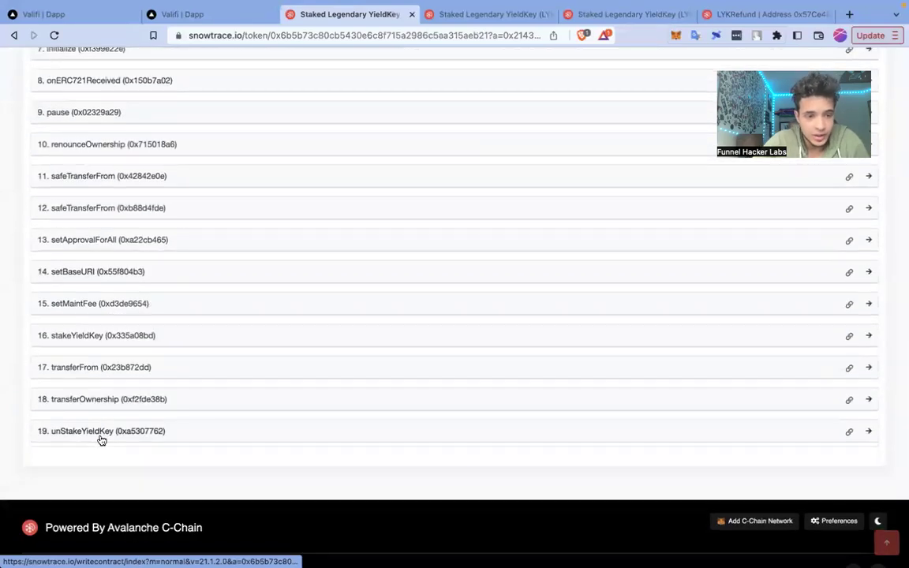
left_click(103, 435)
scroll(266, 426, "down", 4)
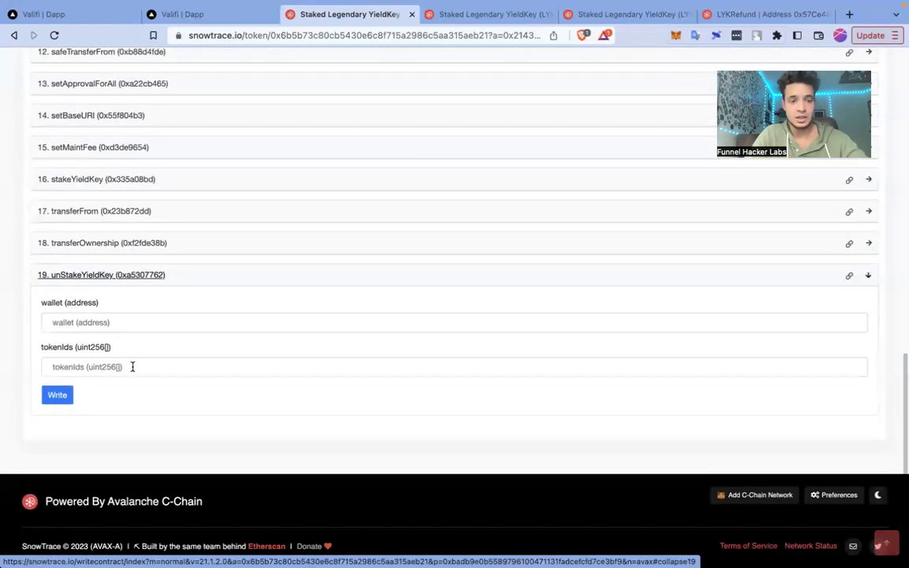
left_click(131, 366)
key("super+v")
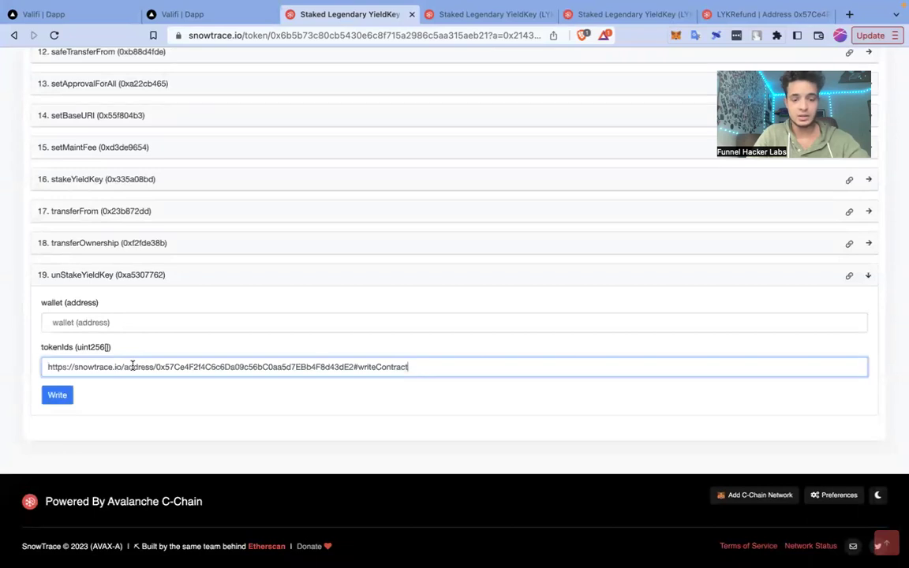
key("super+z")
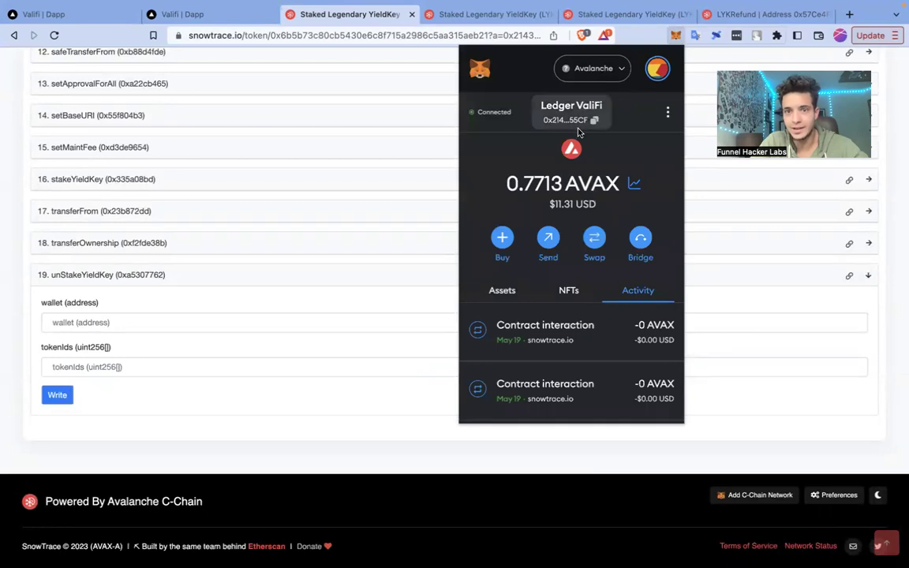
Copy the Ledger ValiFi account address from MetaMask into the wallet parameter of unStakeYieldKey.
left_click(574, 123)
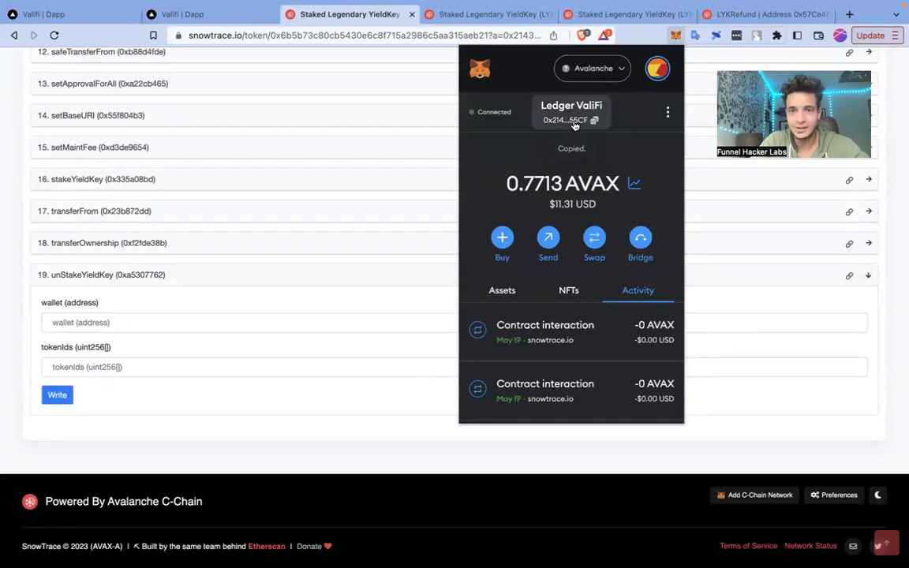
left_click(108, 322)
key("super+v")
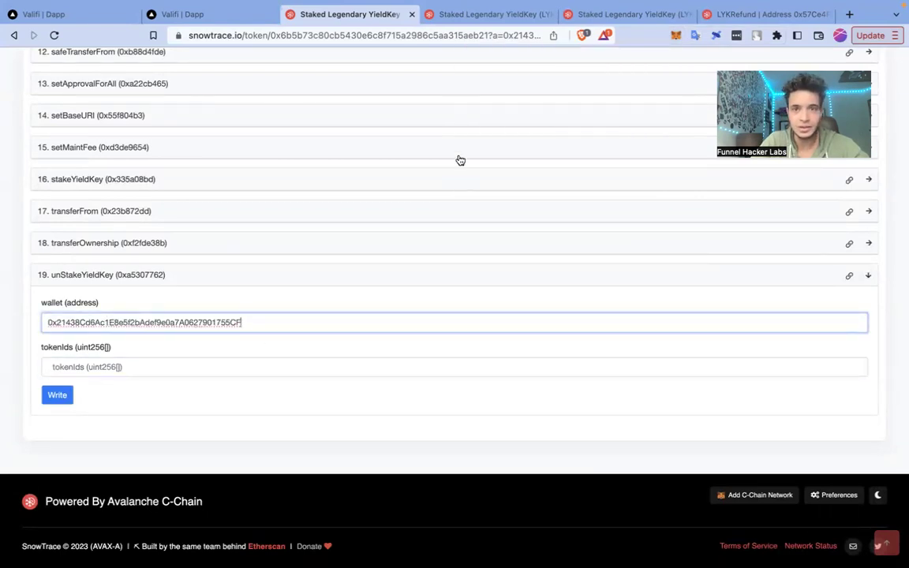
Close the duplicate Staked Legendary YieldKey contract page and reload the remaining page with the token inventory.
left_click(488, 14)
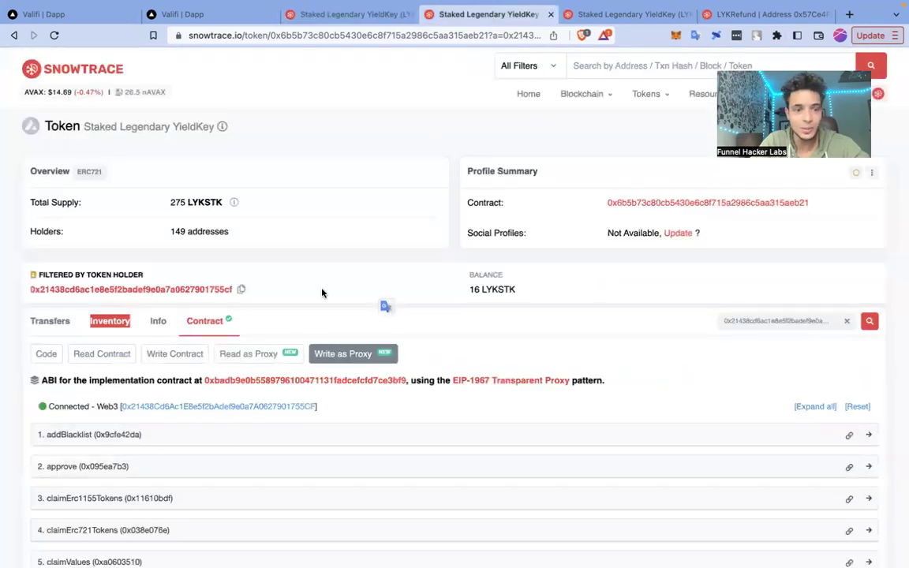
left_click(551, 15)
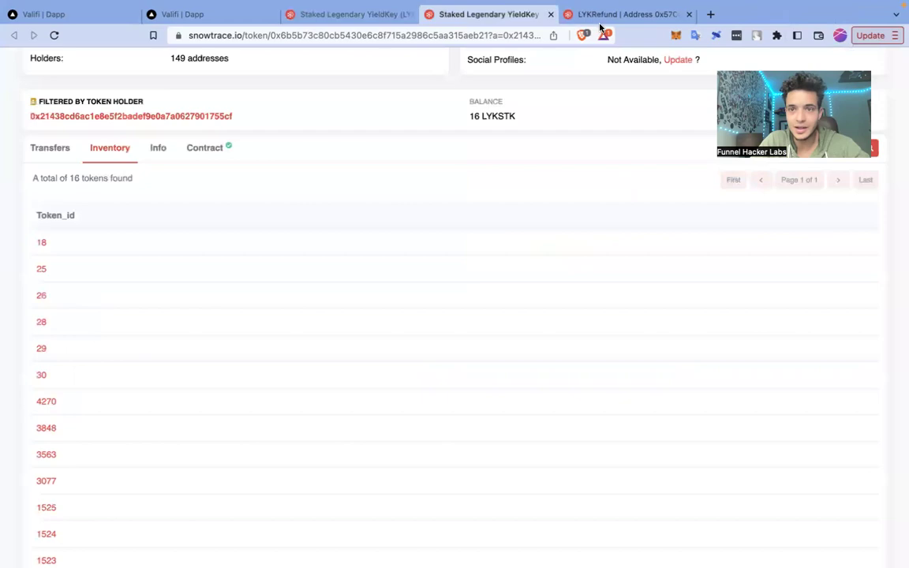
left_click(255, 35)
key("Return")
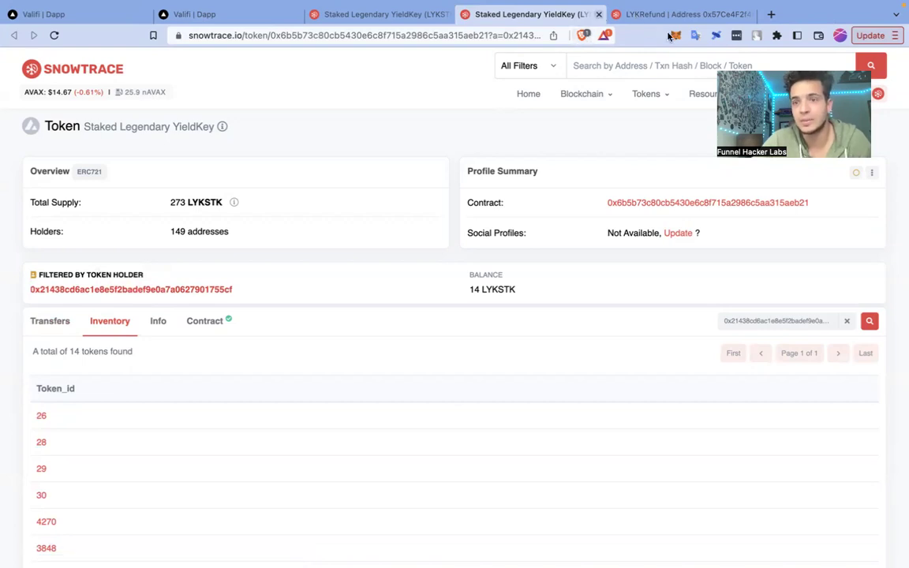
Reopen the Ledger ValiFi account in the block explorer from MetaMask and go to its Staked Legendary YieldKey (LYKSTK) token page.
key("ctrl+Tab")
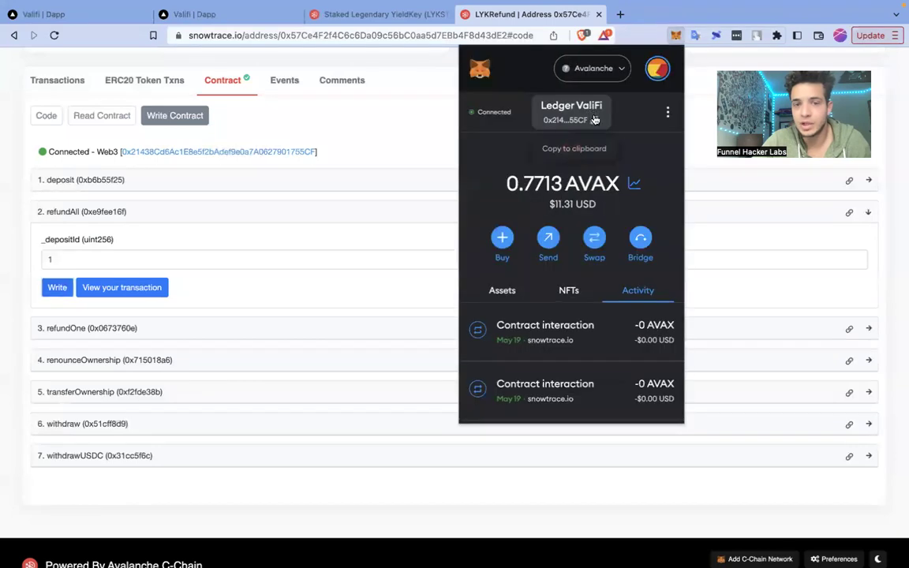
left_click(667, 112)
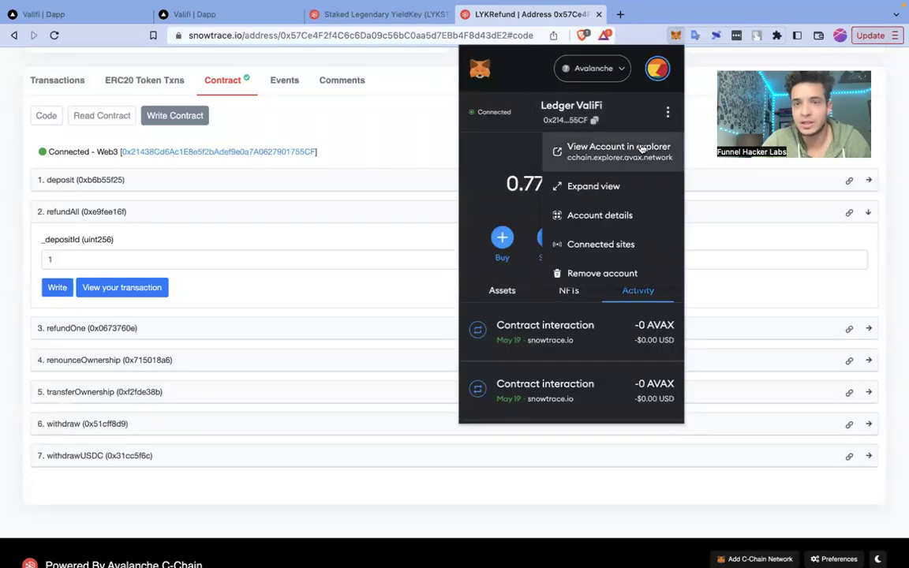
left_click(641, 148)
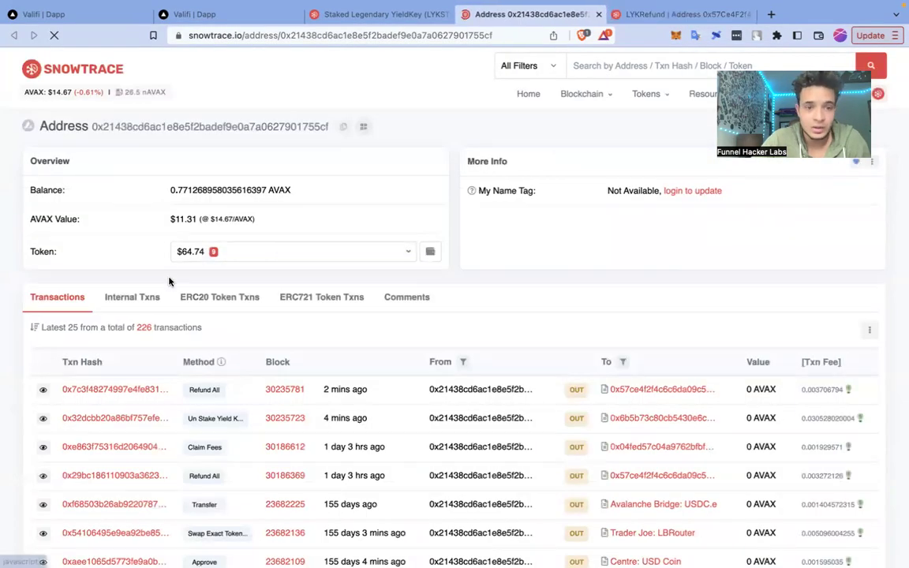
left_click(249, 255)
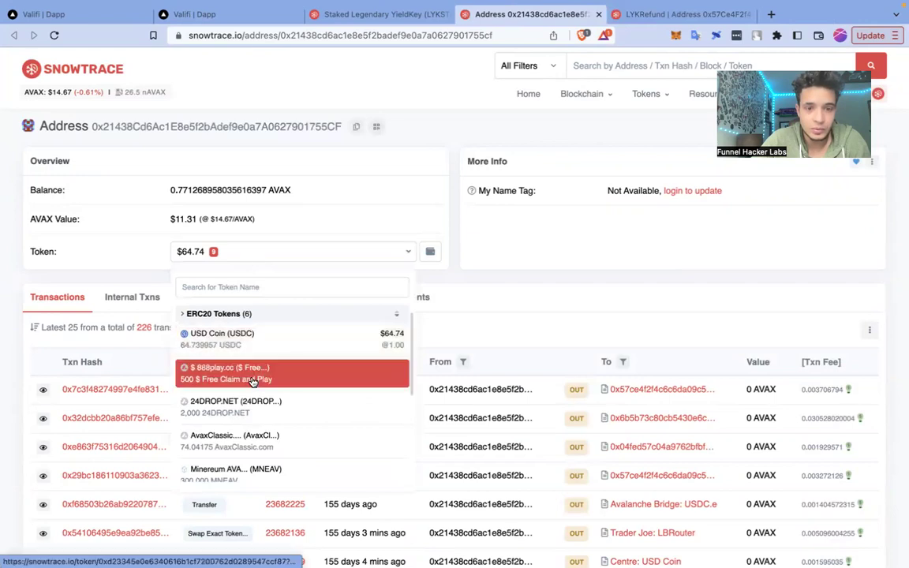
scroll(253, 380, "down", 5)
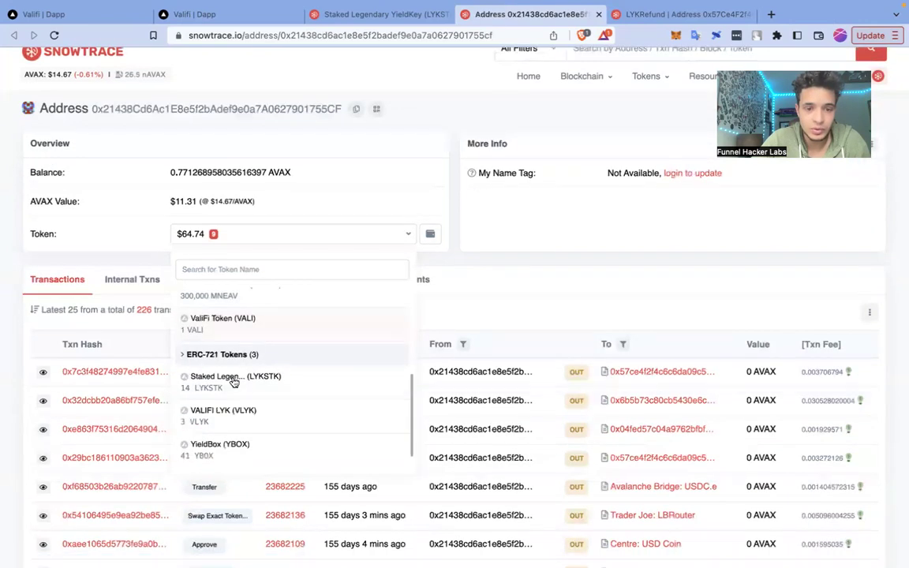
left_click(234, 381)
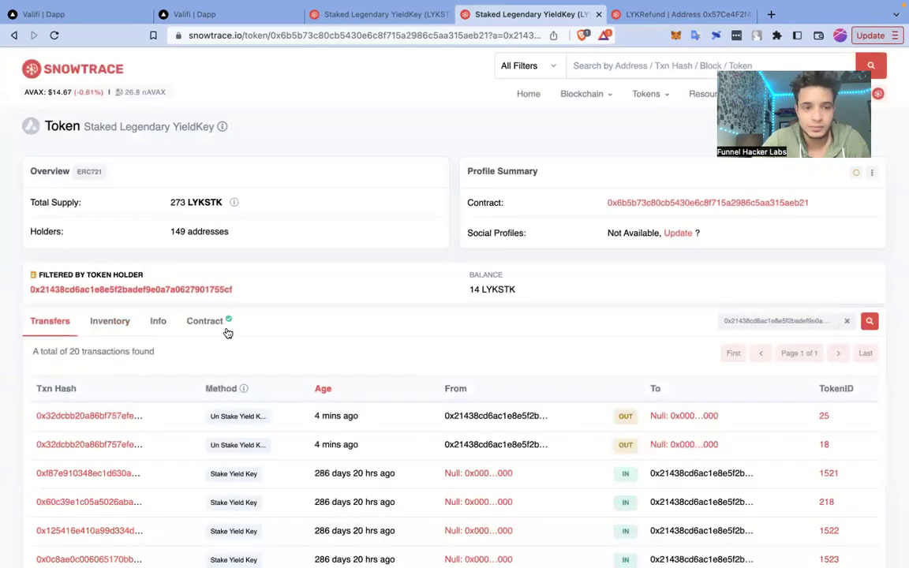
Show the wallet's token inventory and copy all listed token IDs, from 26 down to 1521.
left_click(116, 324)
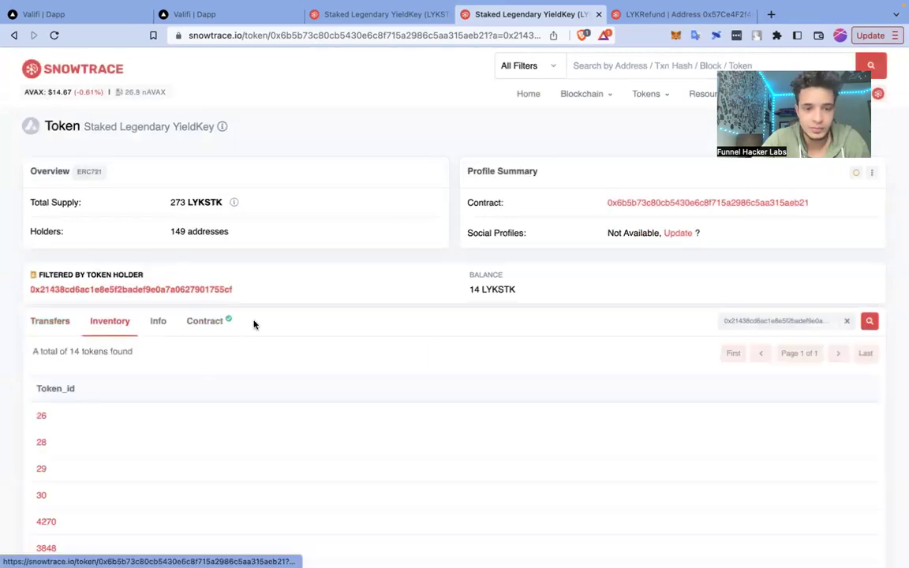
scroll(253, 324, "down", 5)
scroll(253, 324, "down", 2)
scroll(236, 308, "up", 3)
scroll(211, 284, "down", 2)
left_click_drag(114, 483, 38, 142)
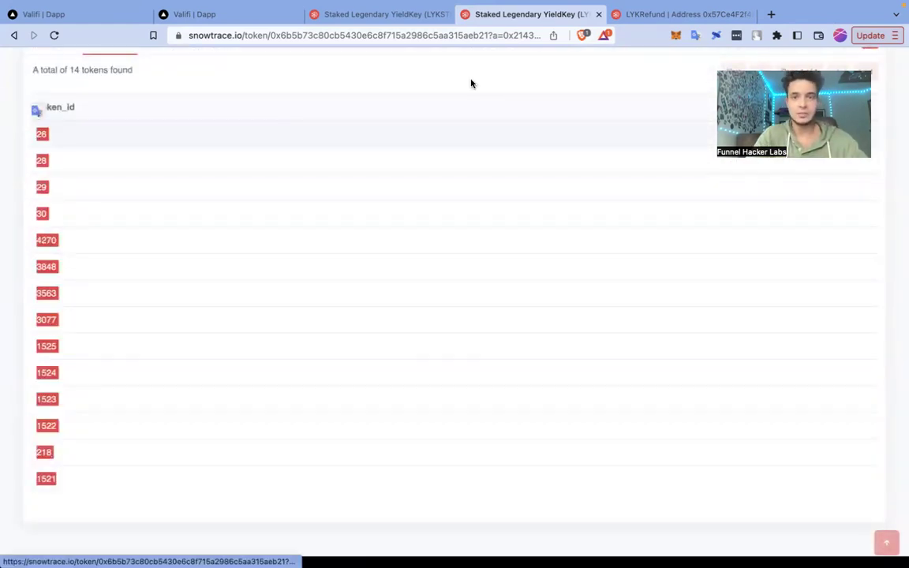
Paste the copied token IDs after an opening square bracket in the tokenIds parameter of unStakeYieldKey.
left_click(393, 15)
left_click(114, 361)
key("super+v")
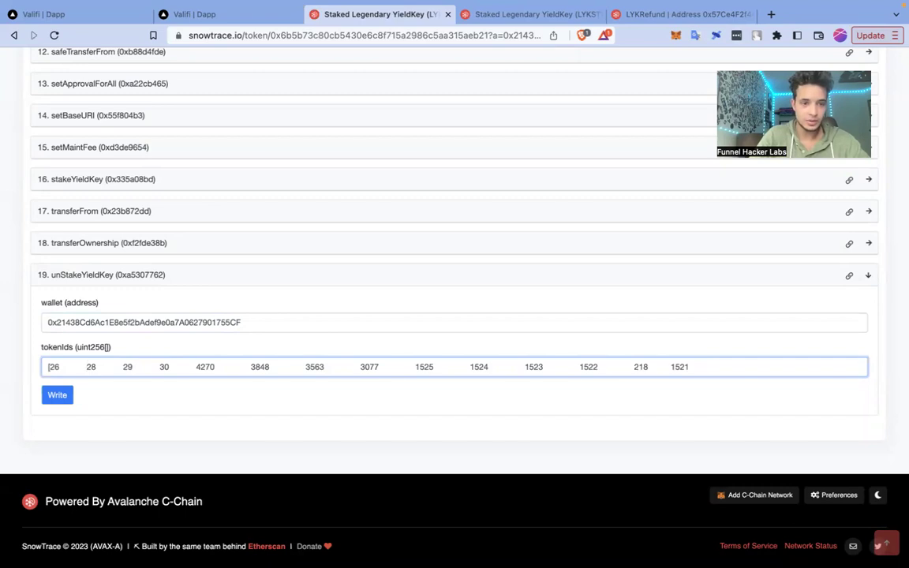
Replace the gaps between the pasted token IDs, from 26 through 1521, with single commas and close the list with a square bracket.
key("BackSpace")
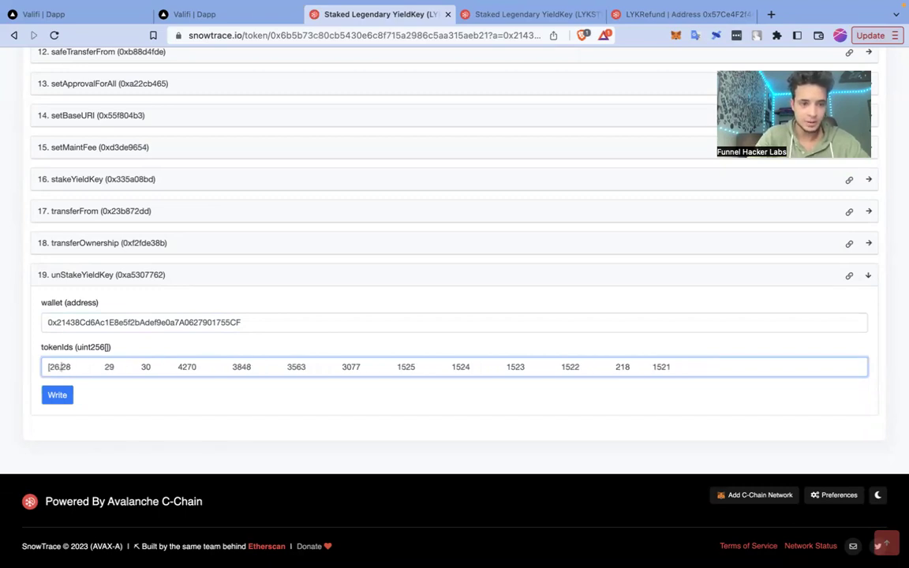
key("shift+Right")
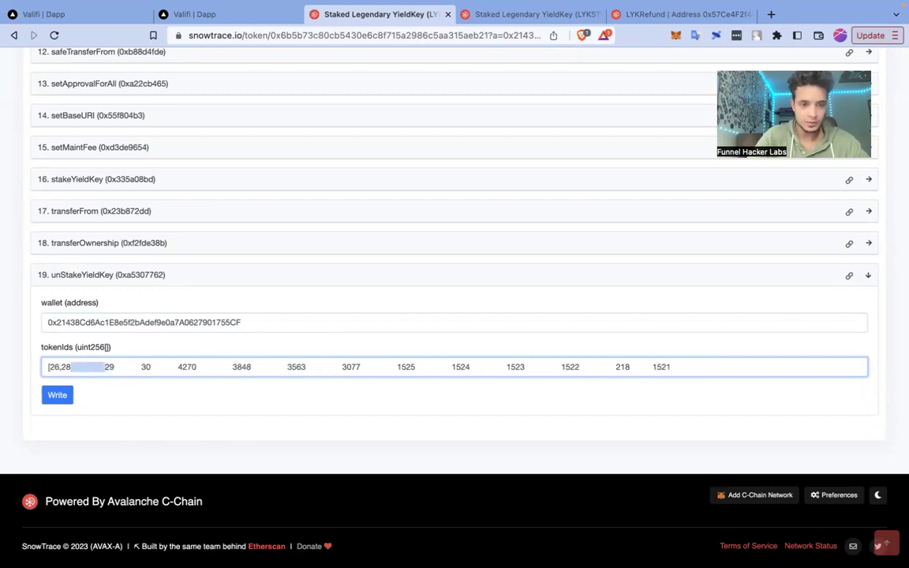
type(",")
key("shift+Right")
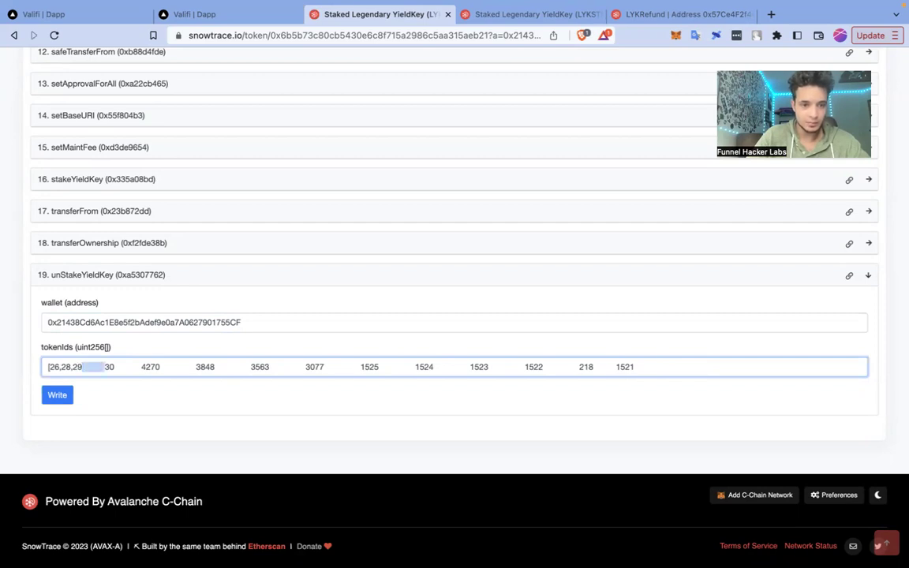
type(",")
key("shift+Right")
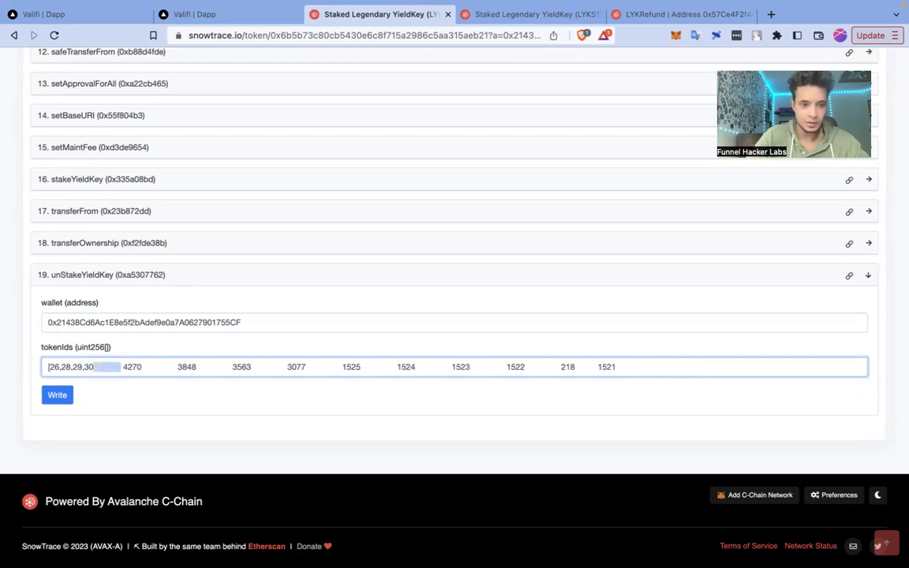
type(",")
key("shift+Right")
type(",")
key("shift+Right")
key("BackSpace")
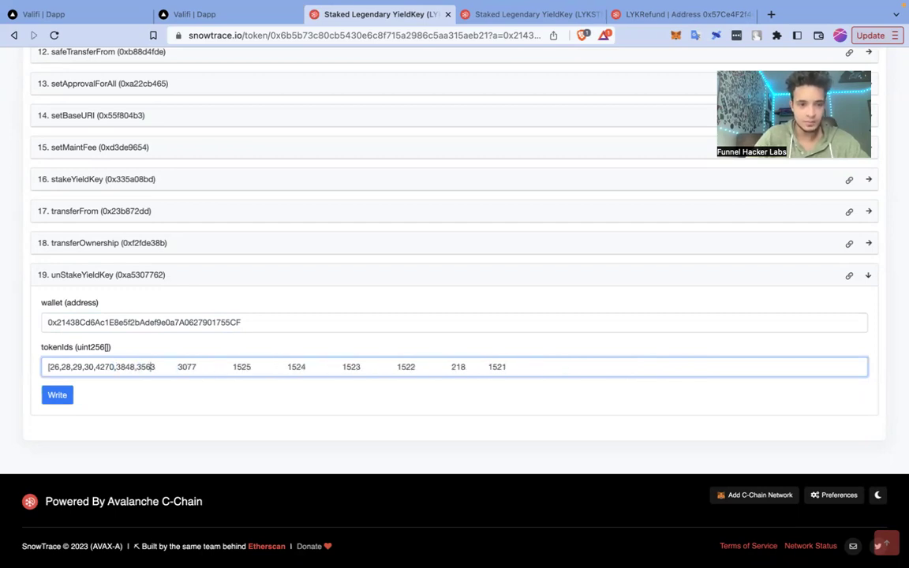
key("shift+Right")
type(",")
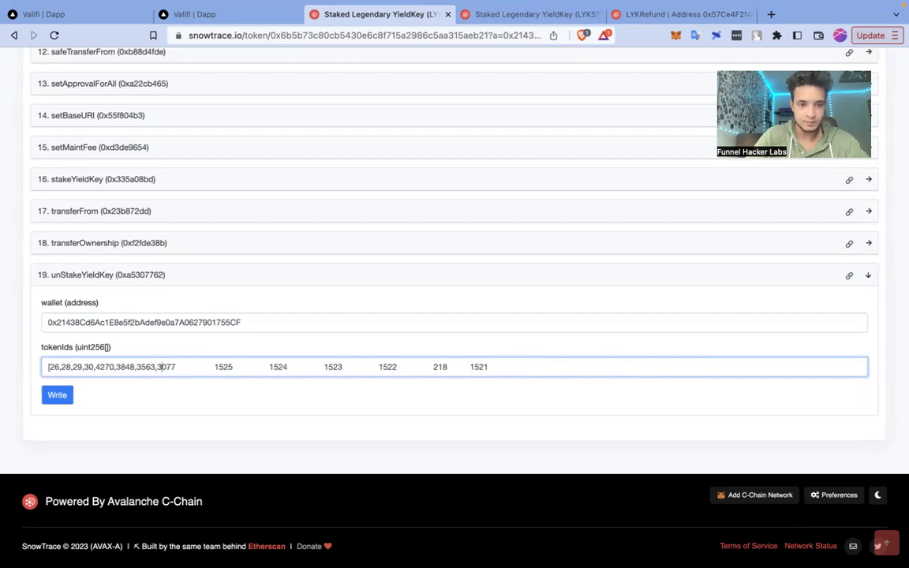
key("shift+Right")
type(",")
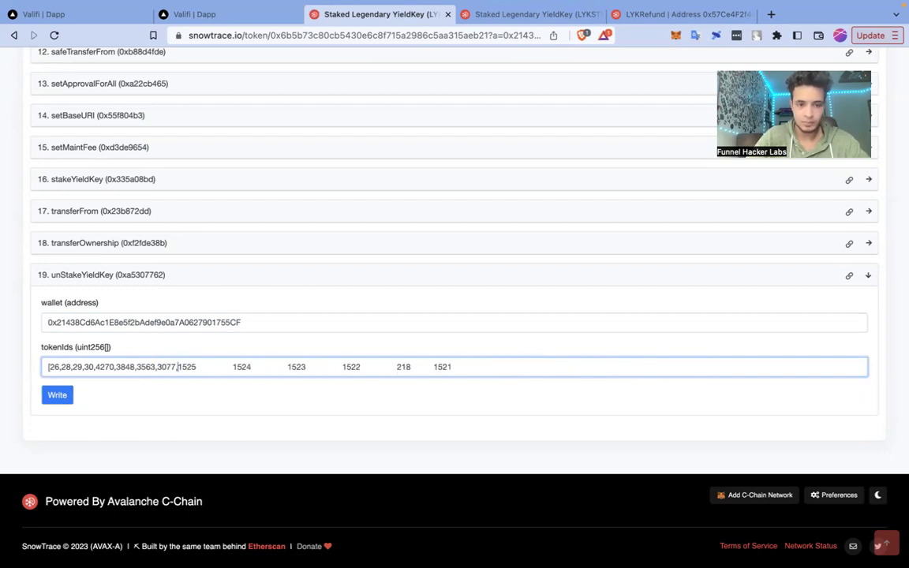
key("shift+Right")
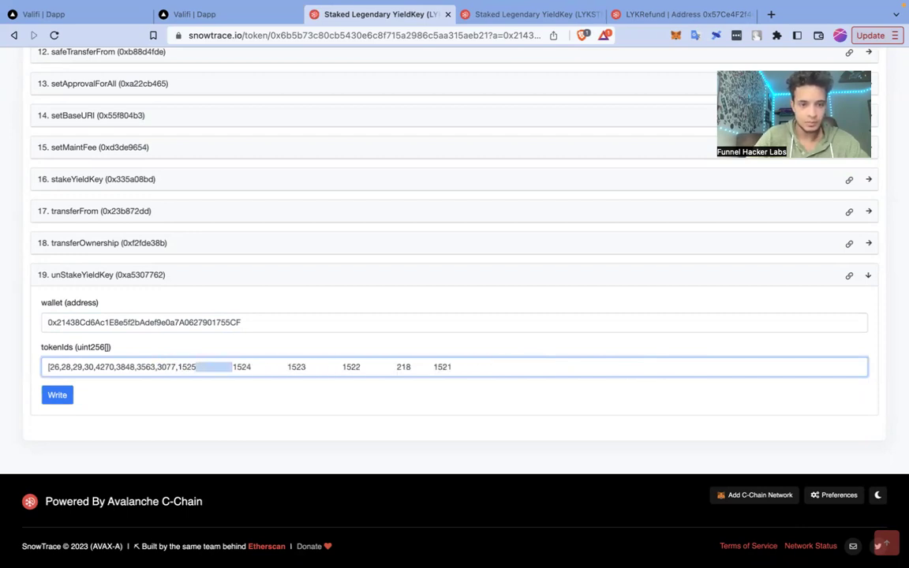
type(",")
key("shift+Right")
type(",")
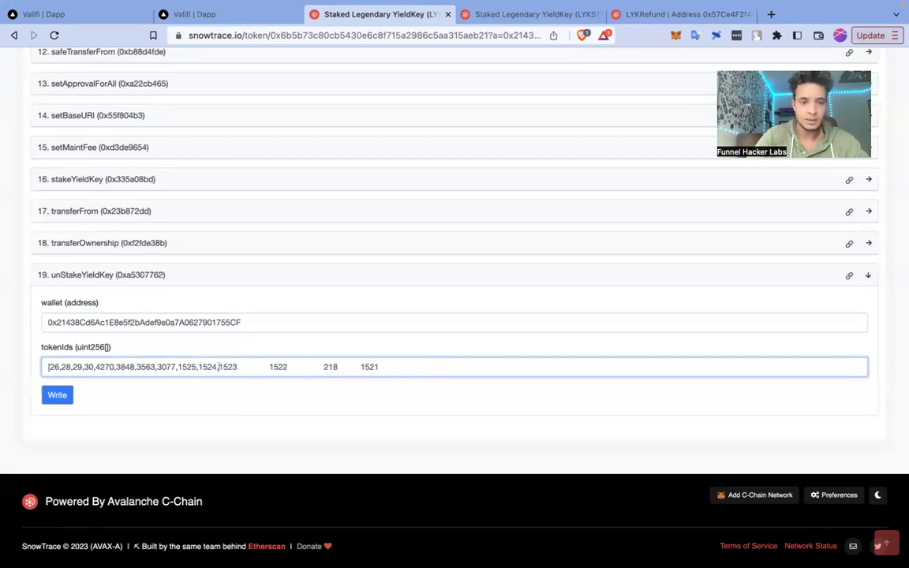
key("shift+Right")
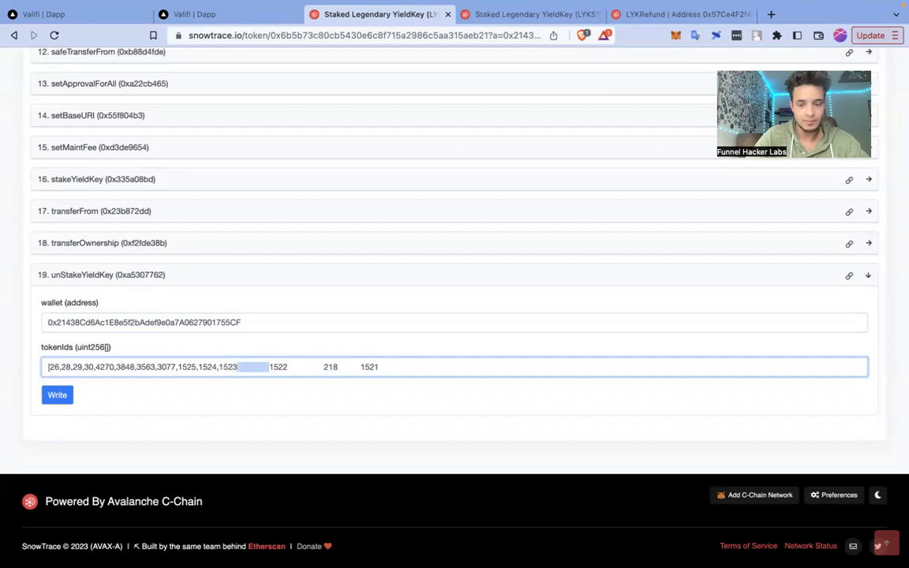
type(",28")
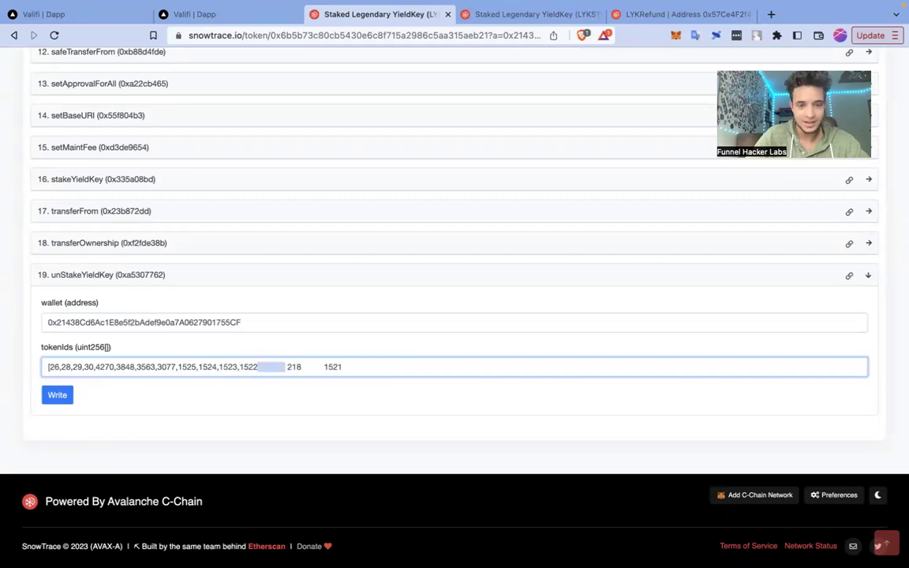
type(",")
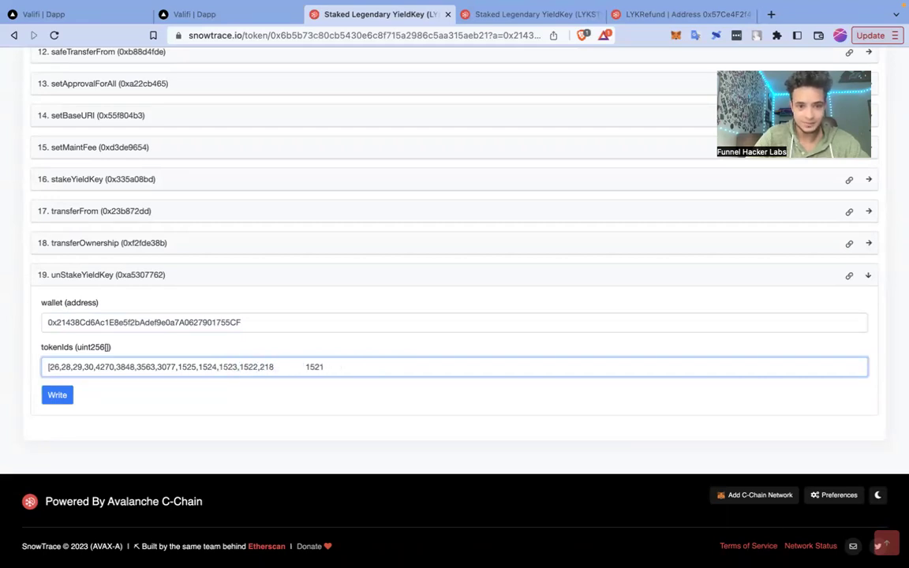
key("shift+Right")
type(",")
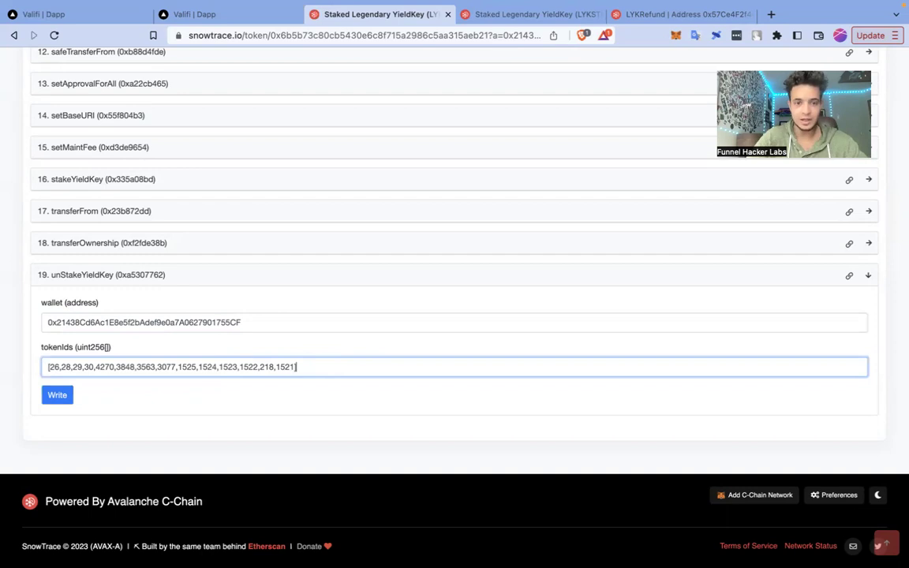
Submit the unStakeYieldKey call for the listed tokens and confirm the transaction in MetaMask.
left_click(58, 397)
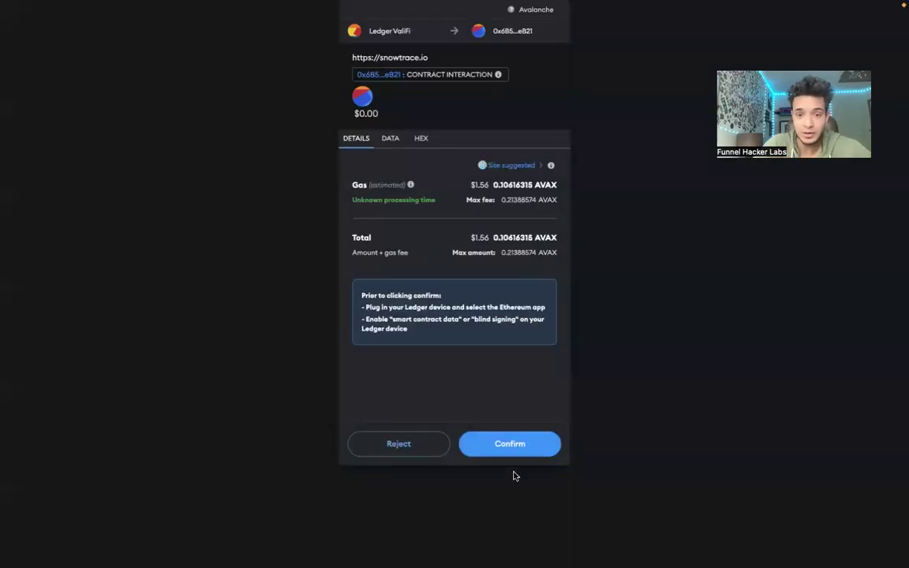
left_click(514, 450)
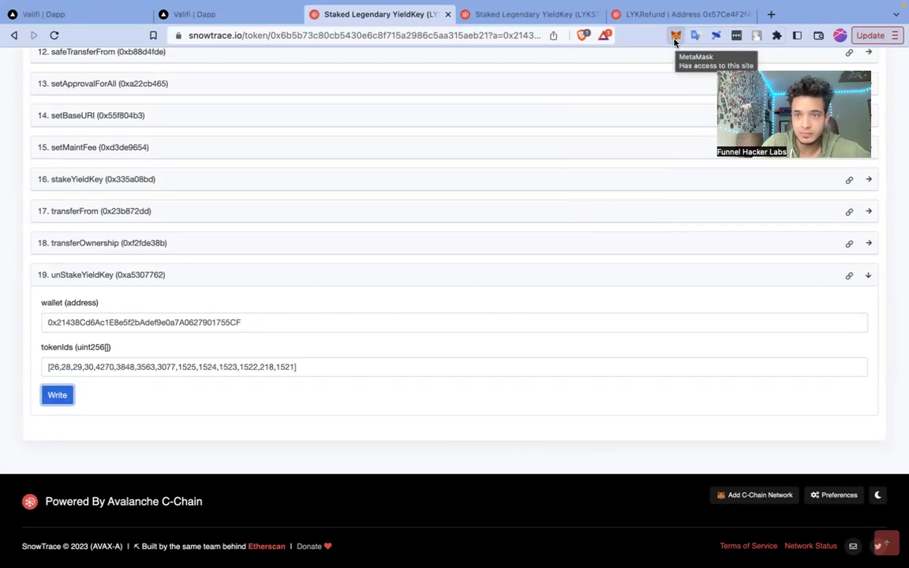
Examine the status of the unstaking transaction in MetaMask's activity, including the contract interaction's details and the wallet's assets.
left_click(675, 37)
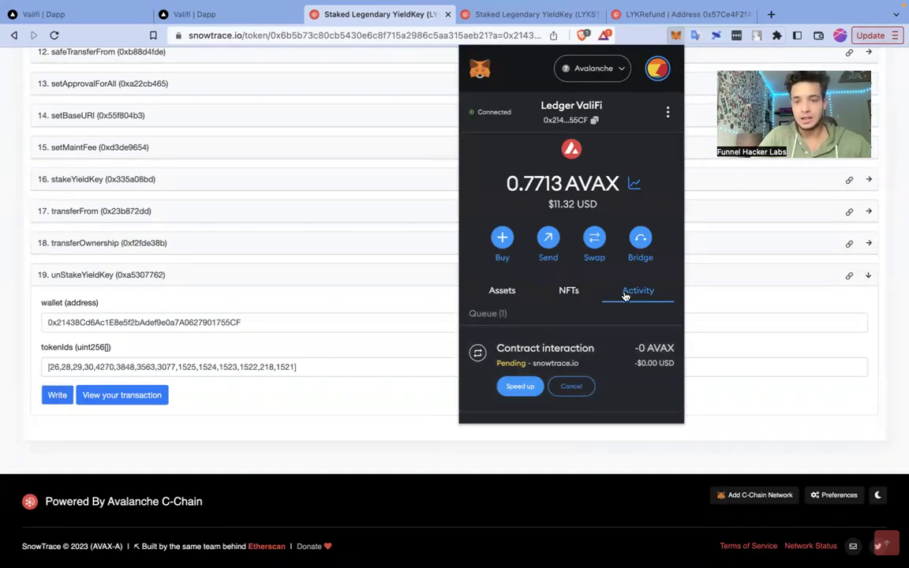
left_click(567, 291)
left_click(501, 290)
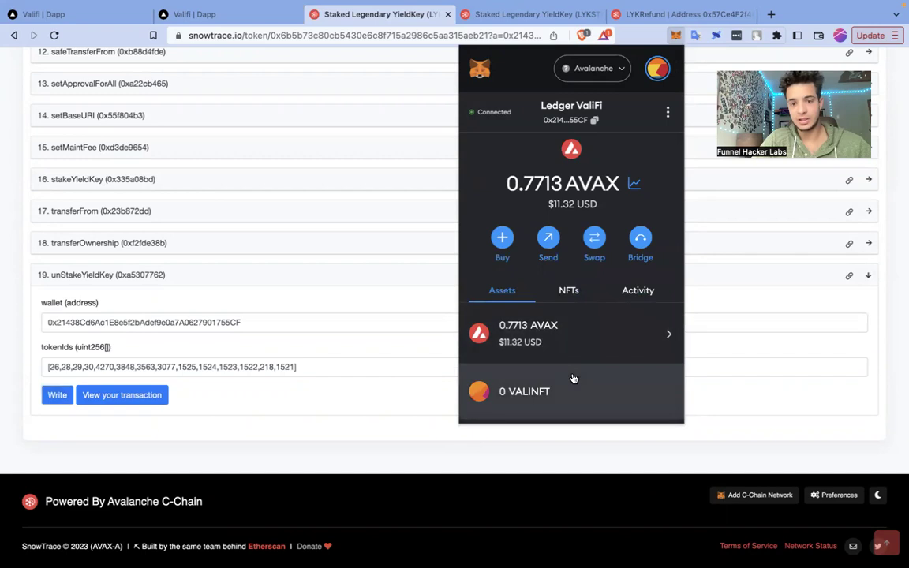
scroll(573, 377, "down", 5)
scroll(573, 379, "up", 5)
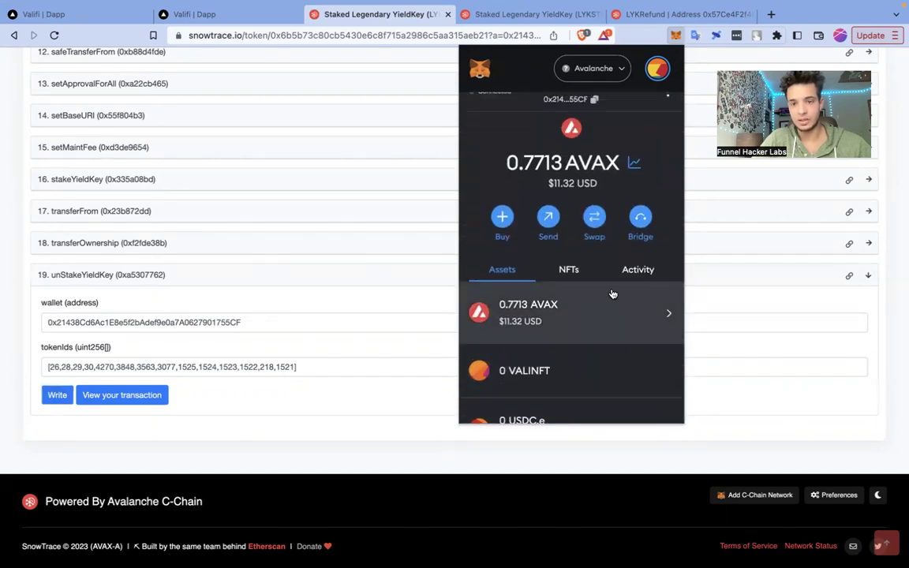
left_click(637, 270)
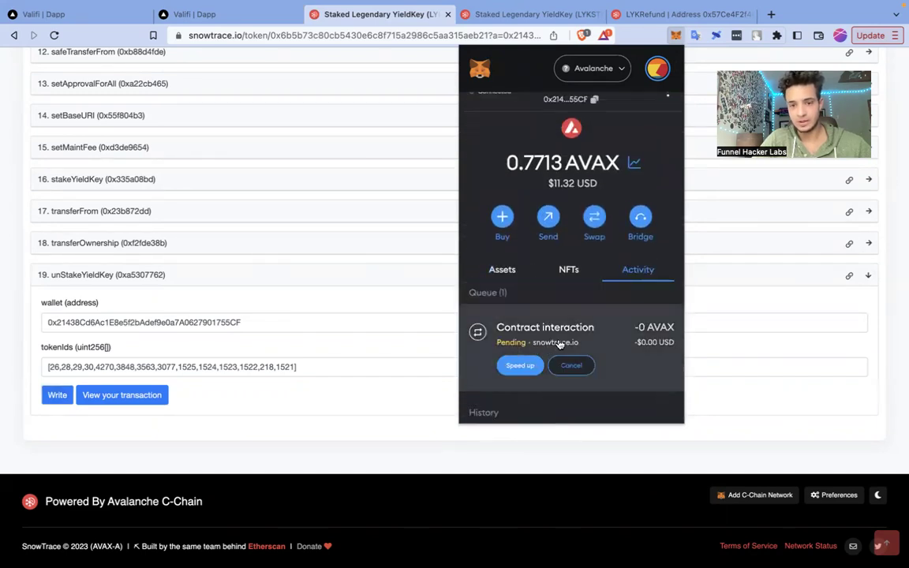
left_click(566, 337)
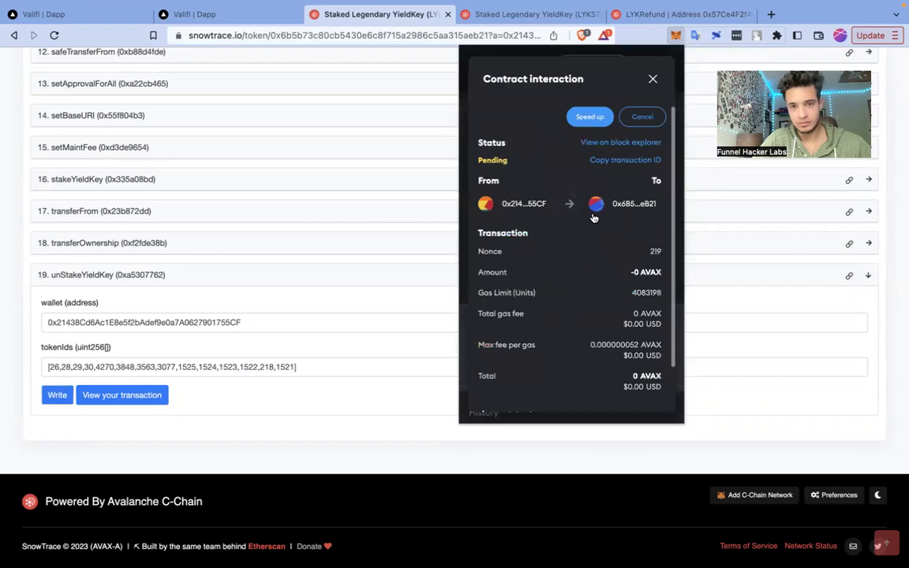
left_click(652, 82)
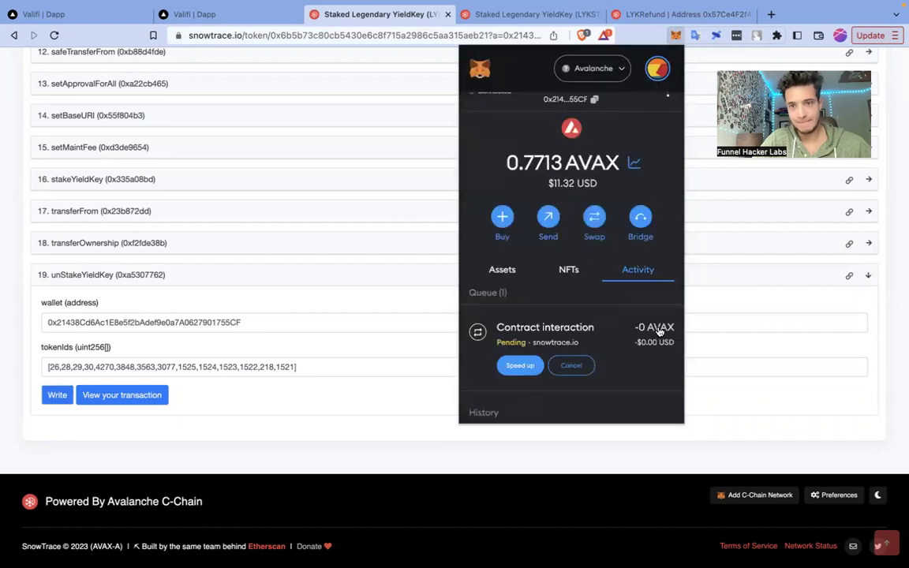
left_click(706, 415)
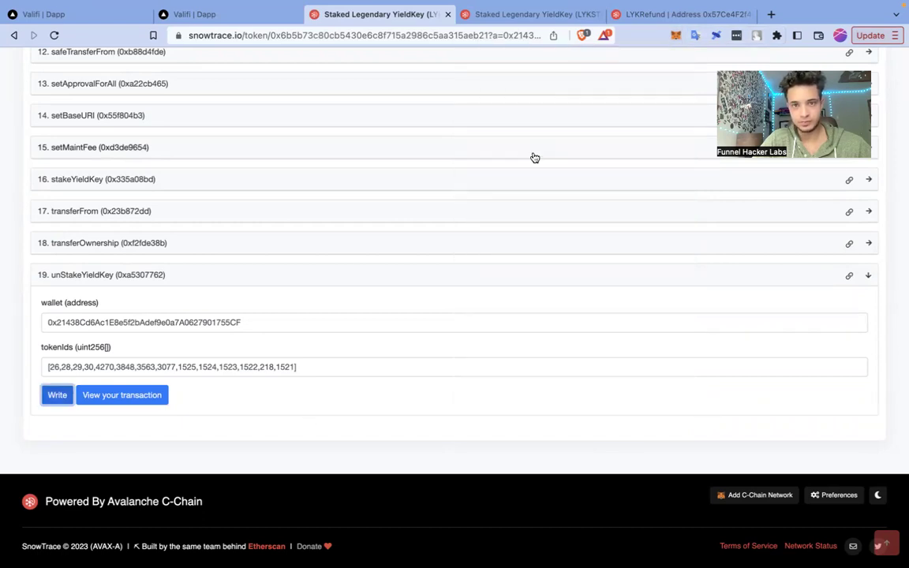
left_click(674, 36)
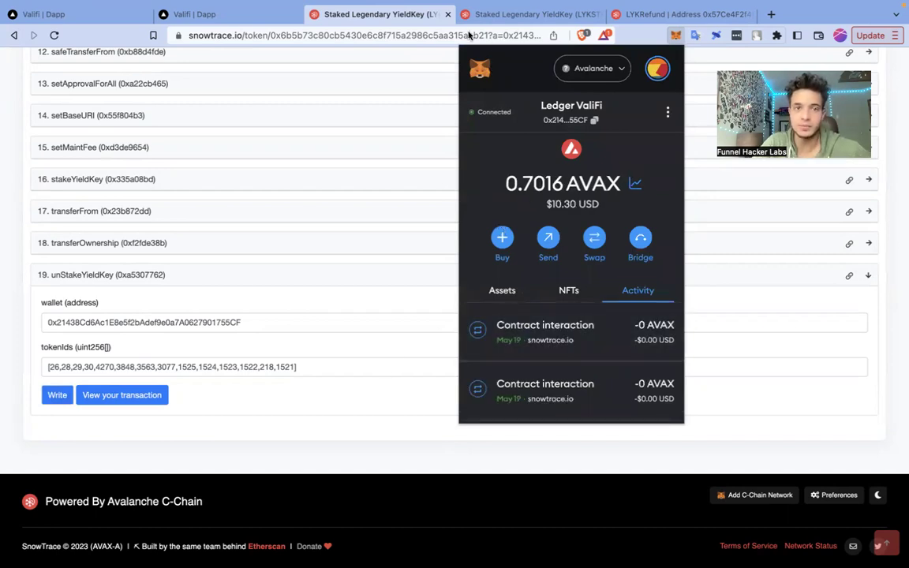
Switch to the Valifi YK Marketplace and reload it to examine the wallet's V3 Legendary Yield-Keys.
left_click(217, 13)
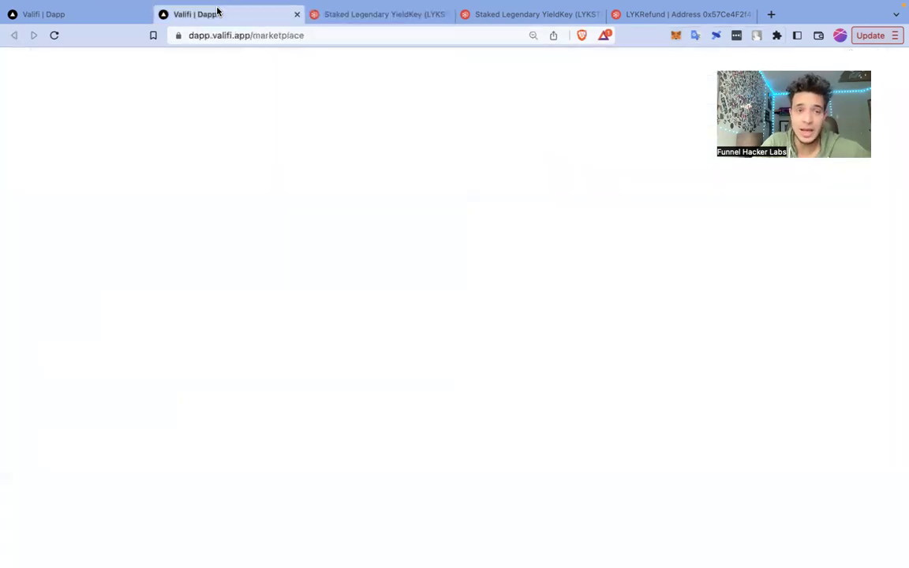
left_click(328, 38)
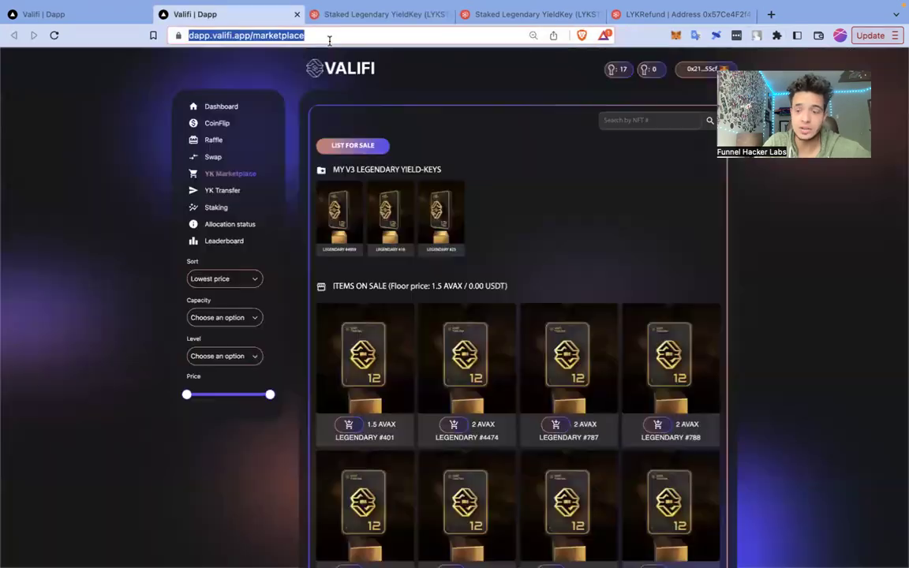
key("Return")
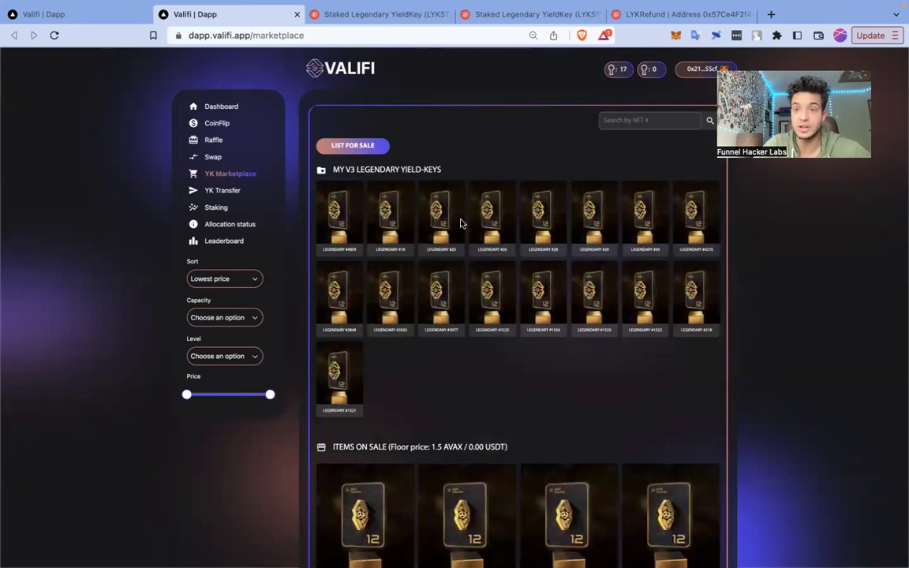
Close the Staked Legendary YieldKey token inventory page and go to the LYKRefund contract page.
left_click(368, 16)
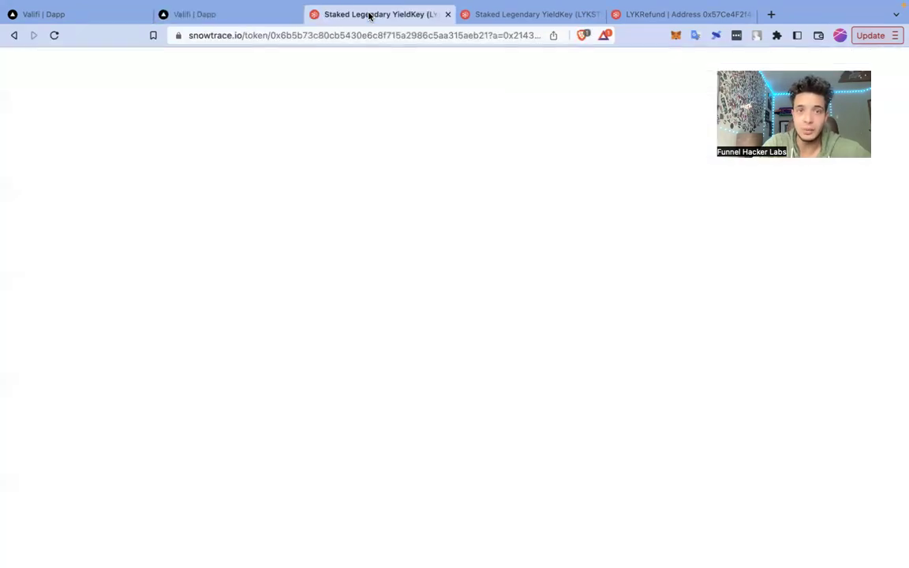
left_click(525, 14)
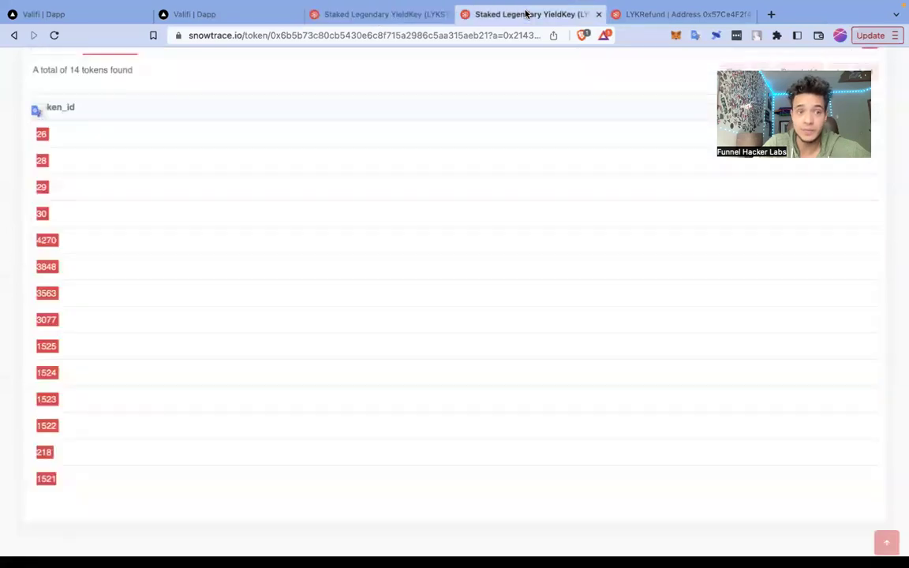
left_click(599, 16)
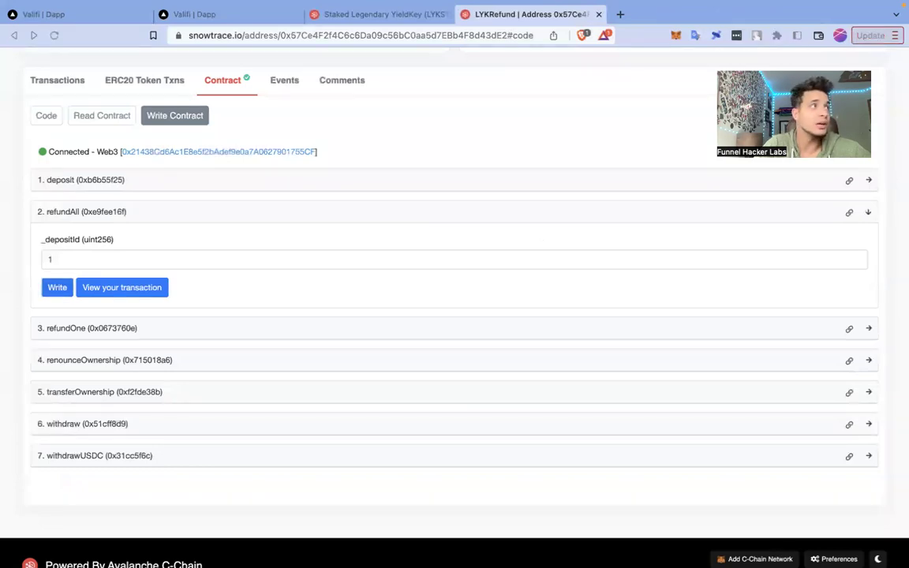
left_click(43, 24)
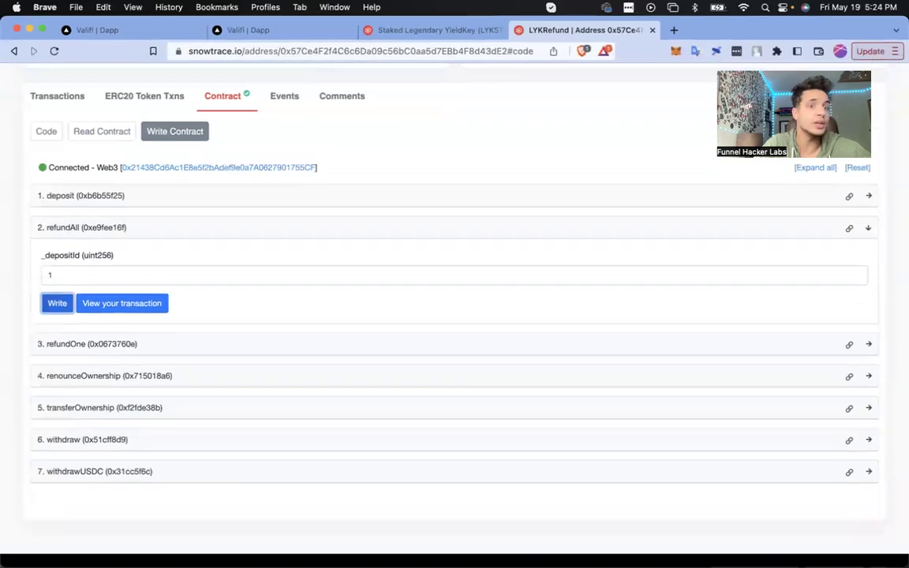
left_click_drag(437, 45, 442, 74)
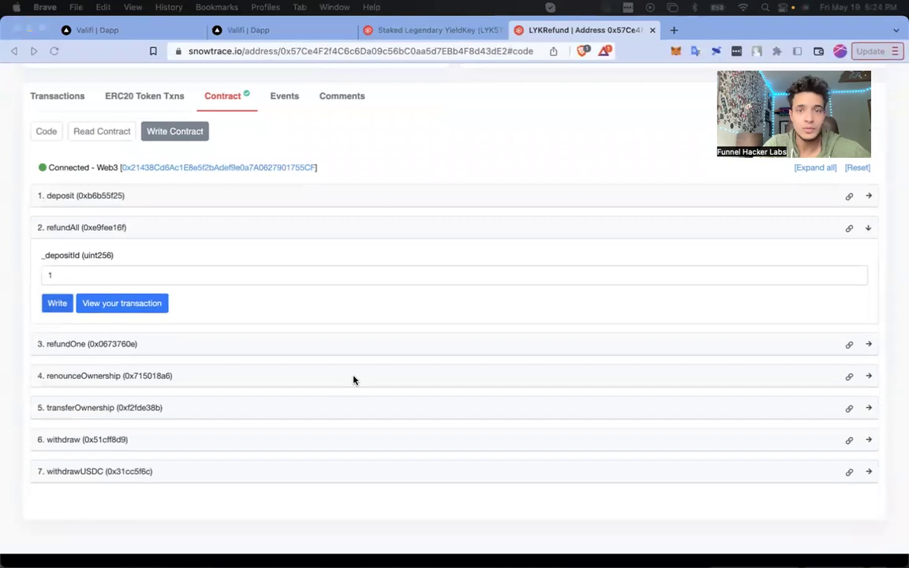
left_click(451, 160)
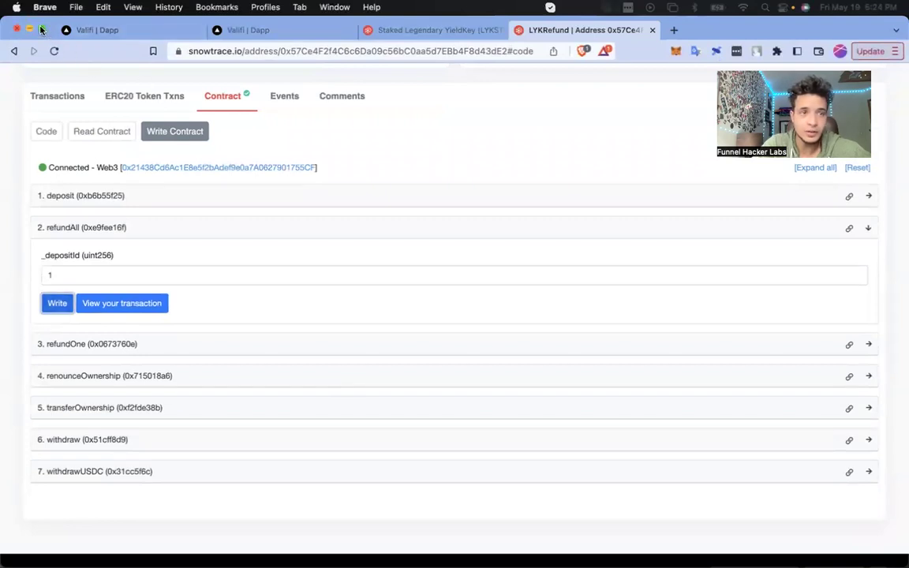
left_click(29, 29)
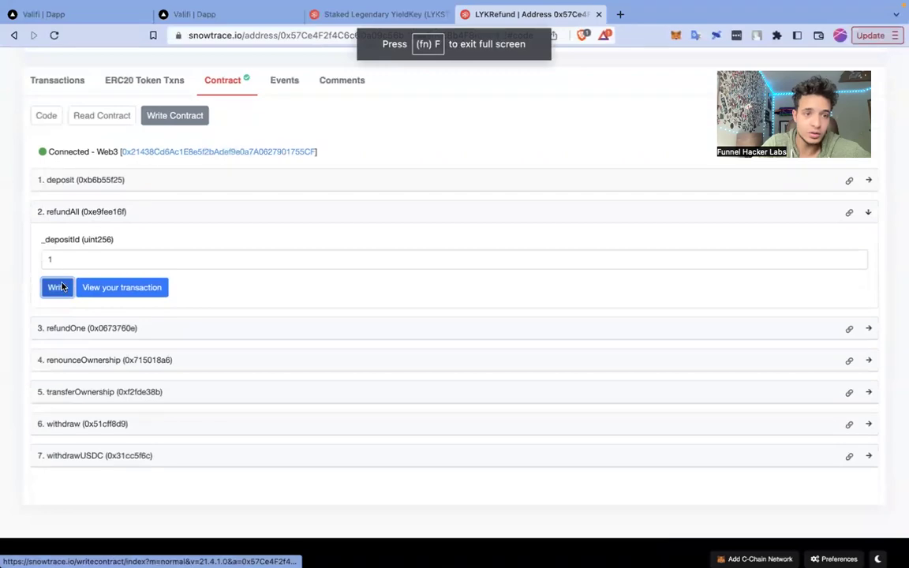
Submit the refundAll call on the LYKRefund contract with deposit ID 1 and confirm it in MetaMask.
left_click(62, 289)
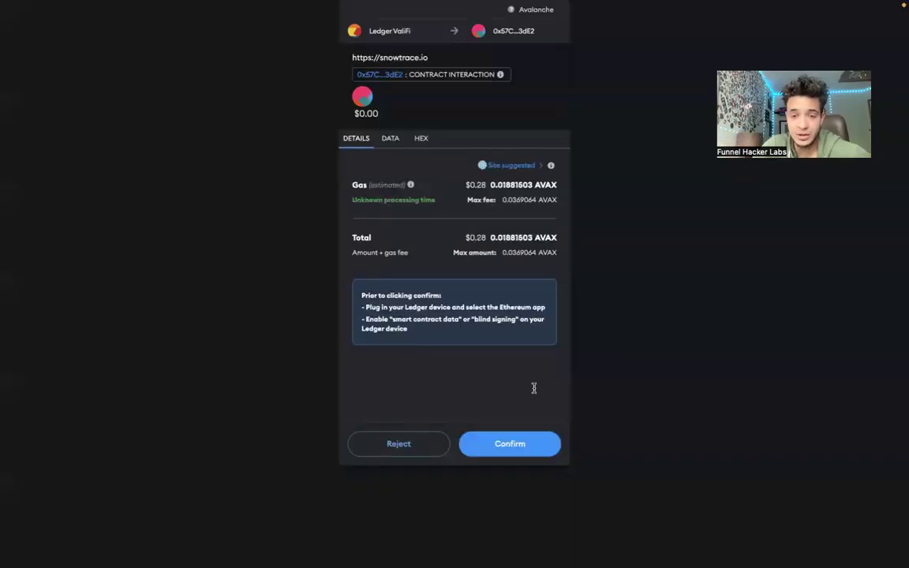
left_click(517, 442)
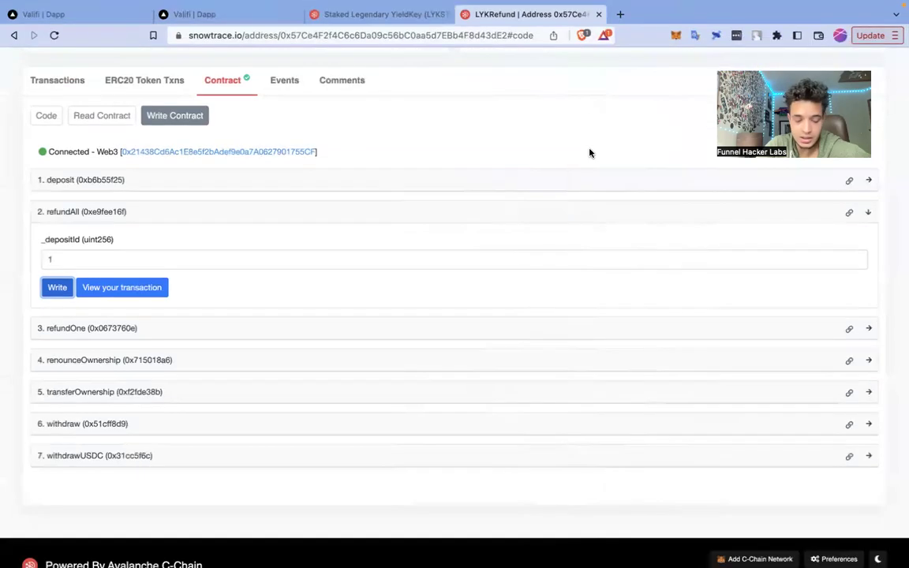
Examine the Refund All transaction in MetaMask's activity and the refunded USDC balance in the wallet's assets, closing the wallet when done.
scroll(604, 156, "up", 5)
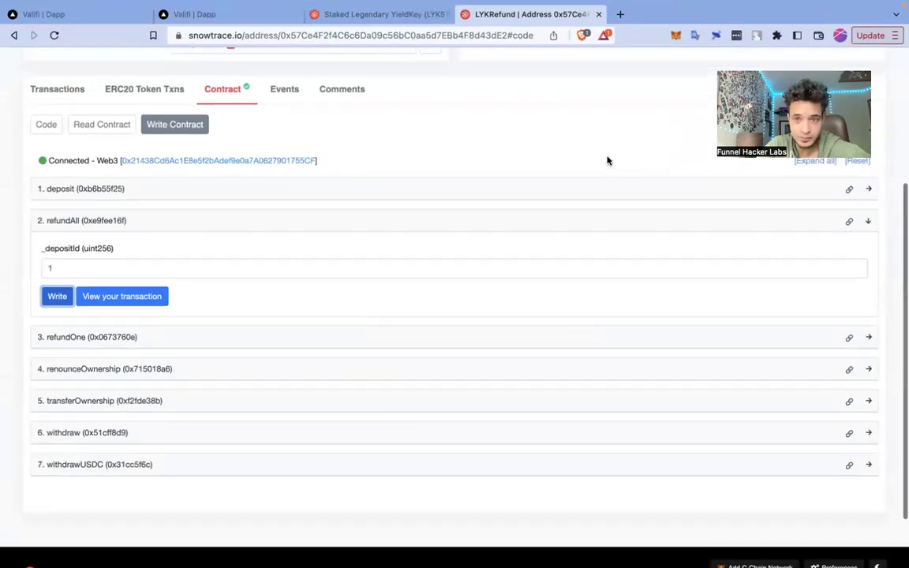
left_click(674, 37)
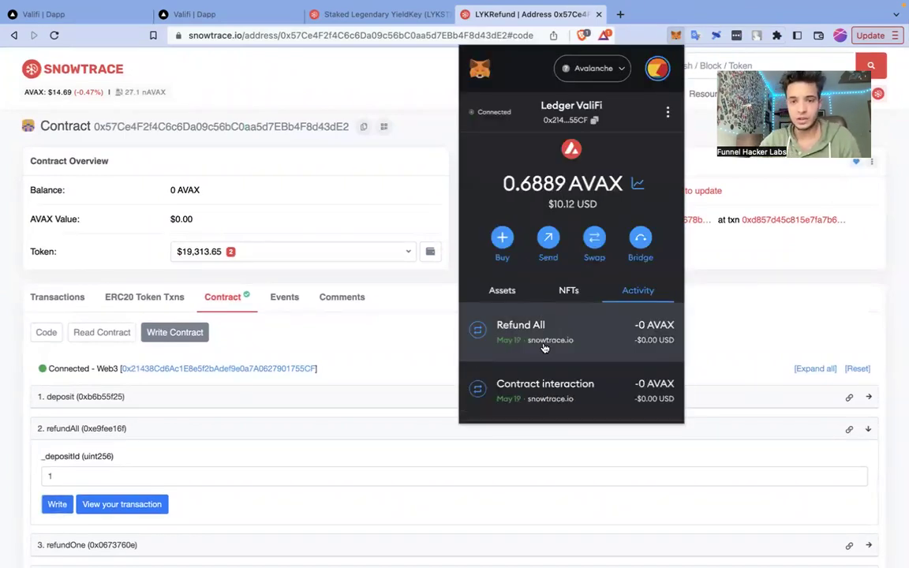
left_click(514, 295)
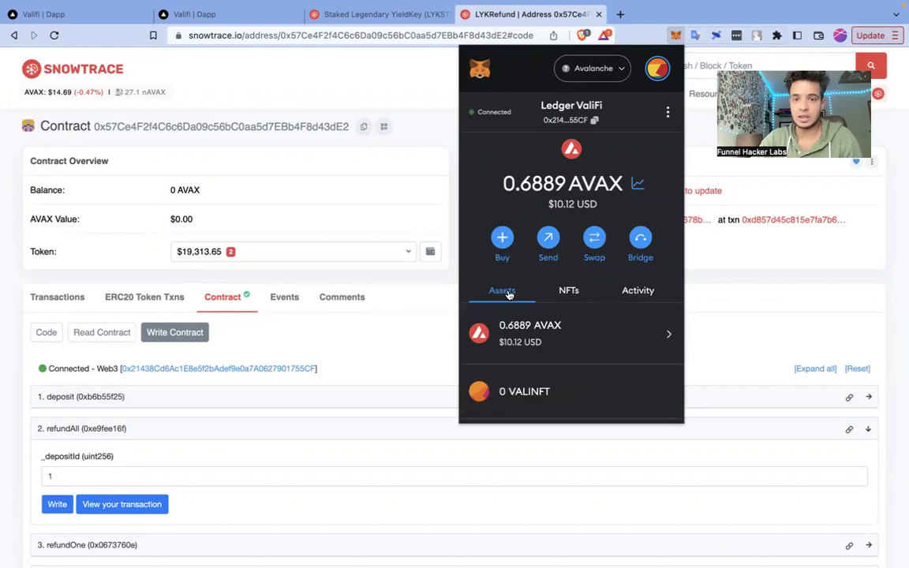
scroll(509, 295, "down", 2)
scroll(504, 308, "down", 1)
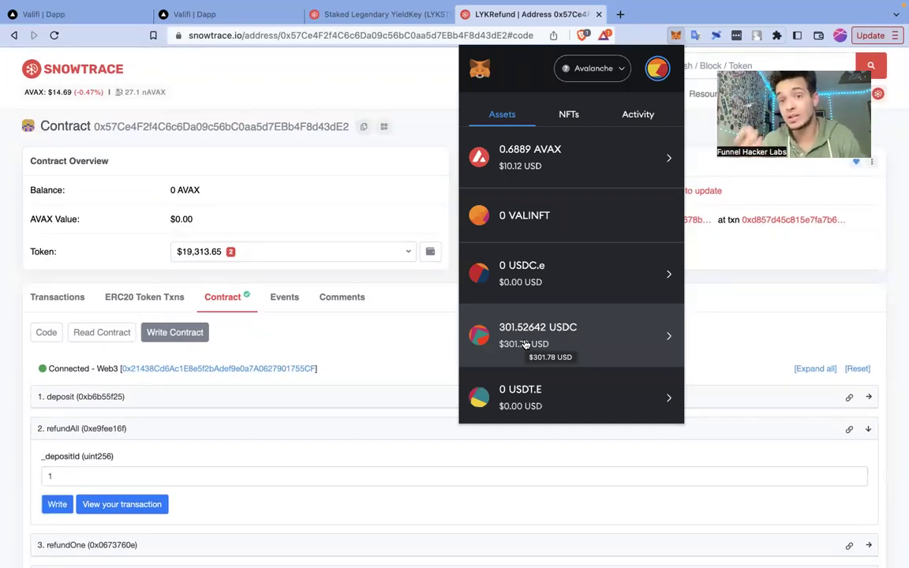
left_click(381, 308)
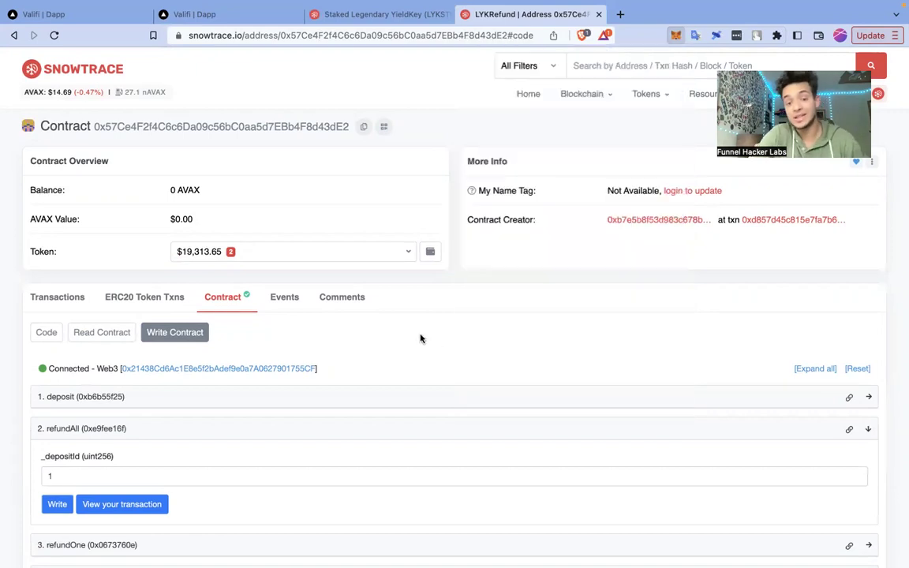
left_click(56, 504)
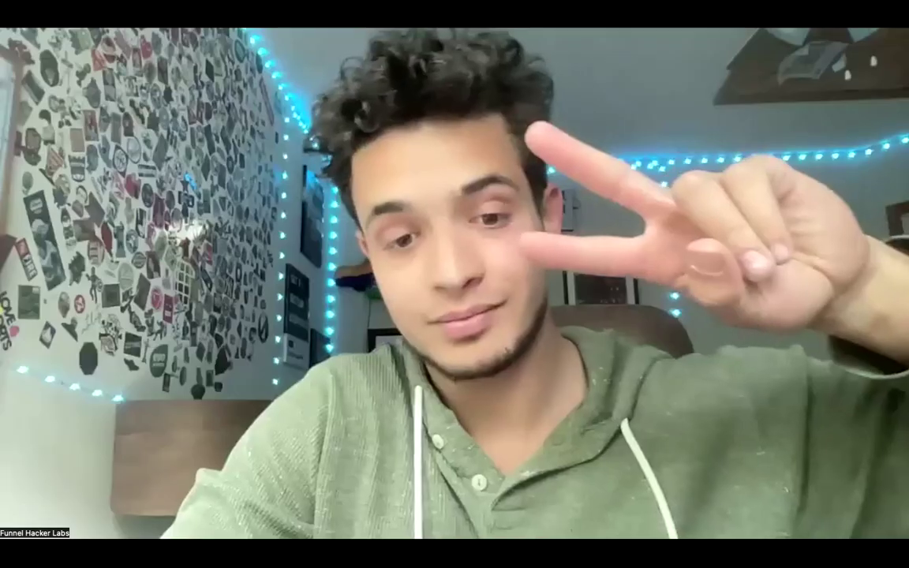